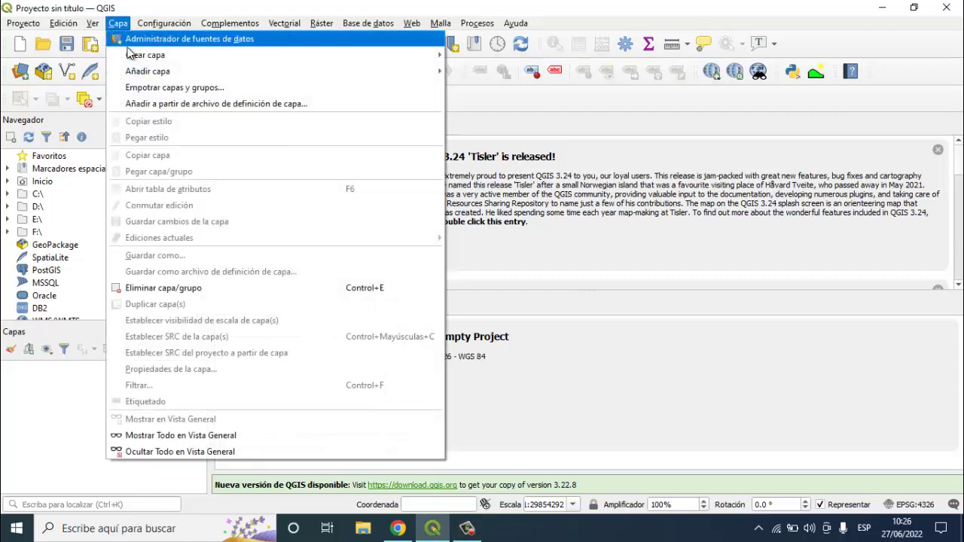
# Step: Start adding a raster layer and browse to the C: drive for the source file
pyautogui.moveTo(138, 72)
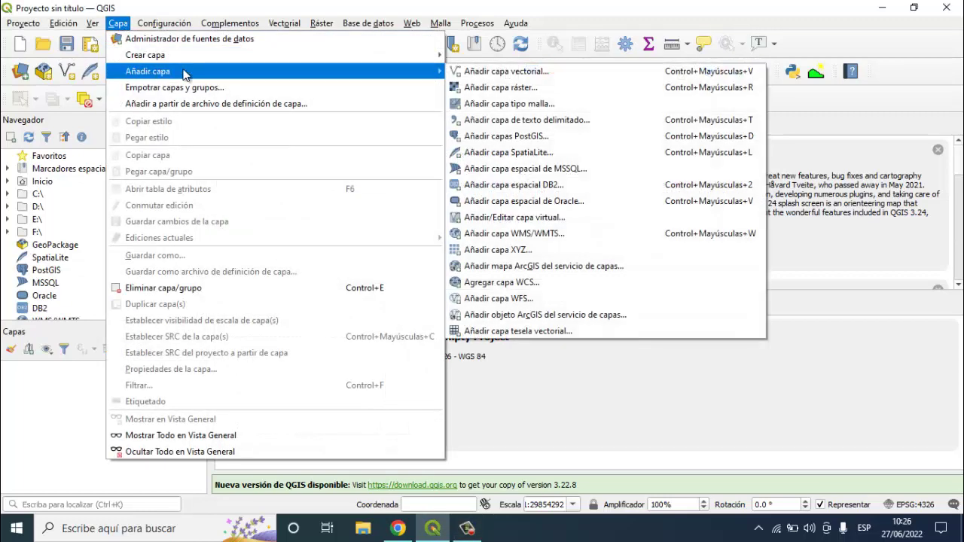
pyautogui.click(492, 93)
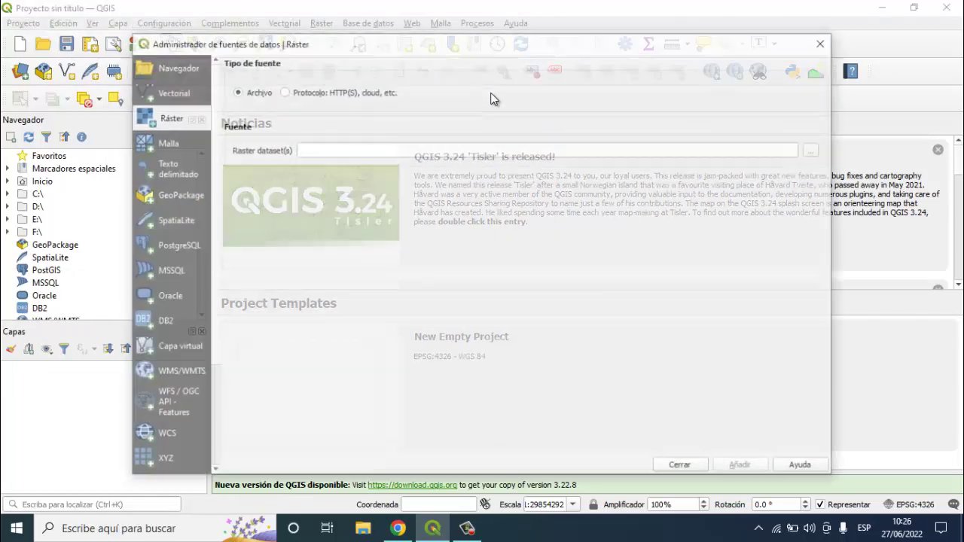
pyautogui.click(814, 150)
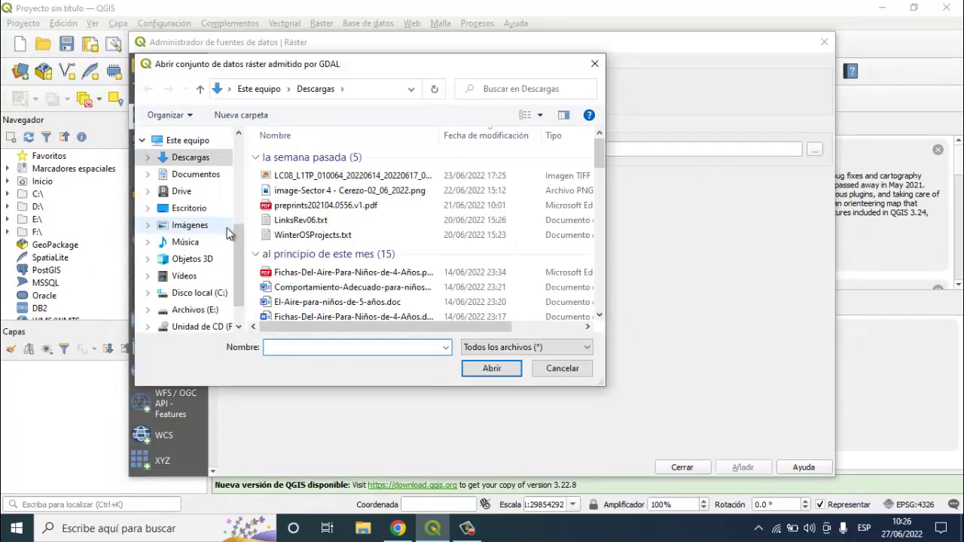
pyautogui.scroll(-1, 226, 228)
pyautogui.click(205, 270)
pyautogui.scroll(-2, 323, 270)
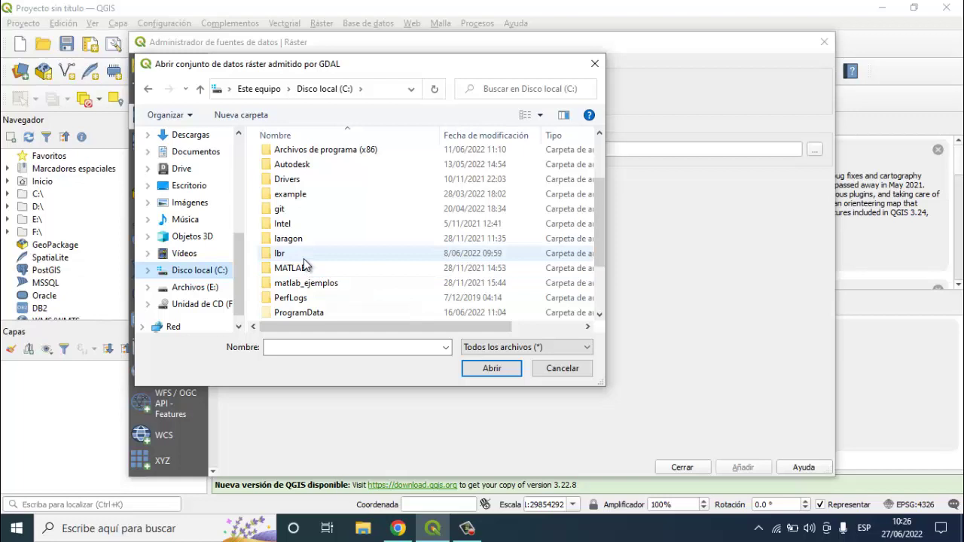
pyautogui.scroll(-2, 302, 264)
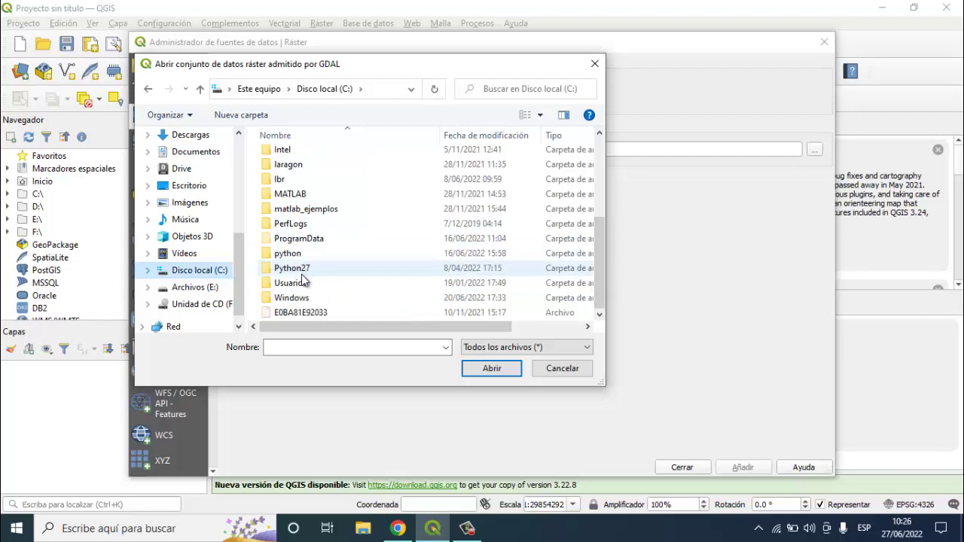
pyautogui.scroll(1, 301, 281)
# Step: Go through python > satelite > images > cliped_images and pick ndvi_clipped.tif
pyautogui.doubleClick(297, 287)
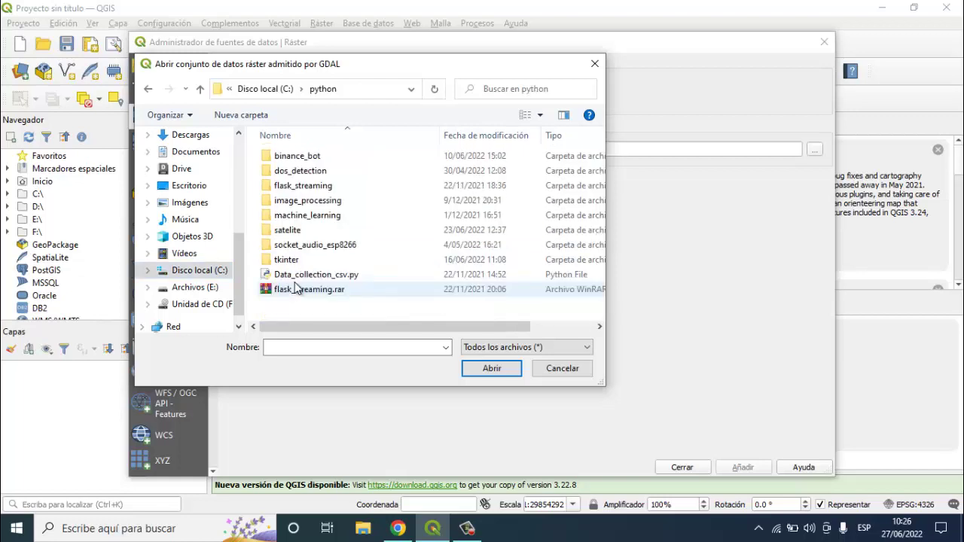
pyautogui.doubleClick(298, 232)
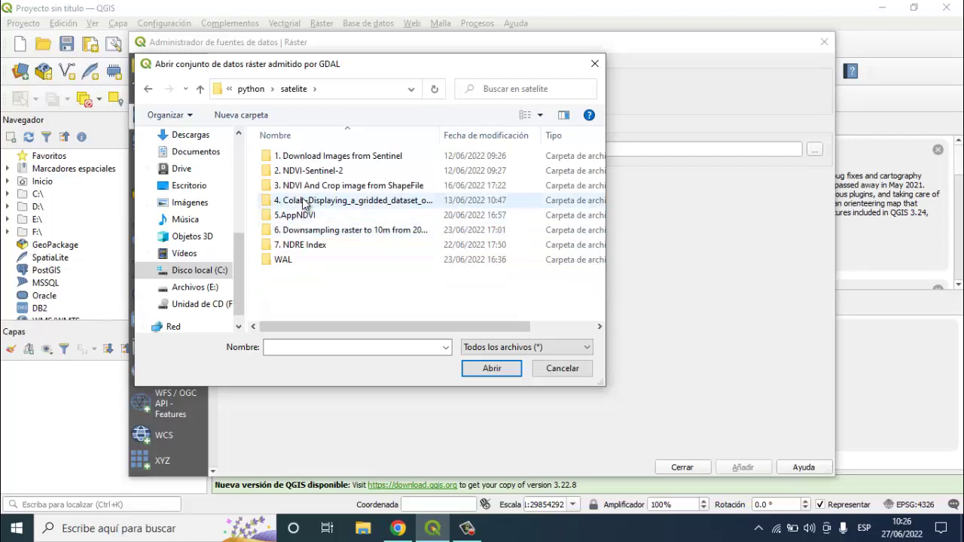
pyautogui.doubleClick(304, 187)
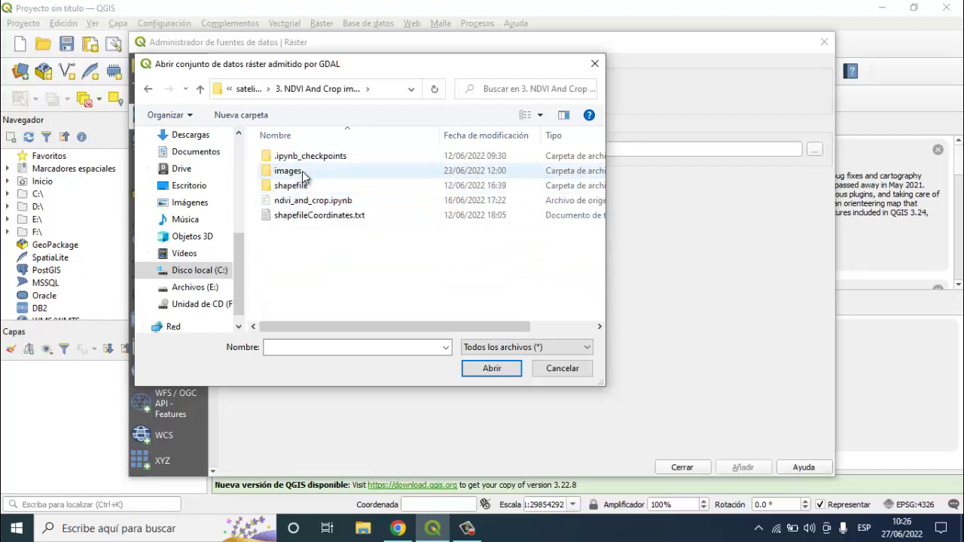
pyautogui.doubleClick(304, 172)
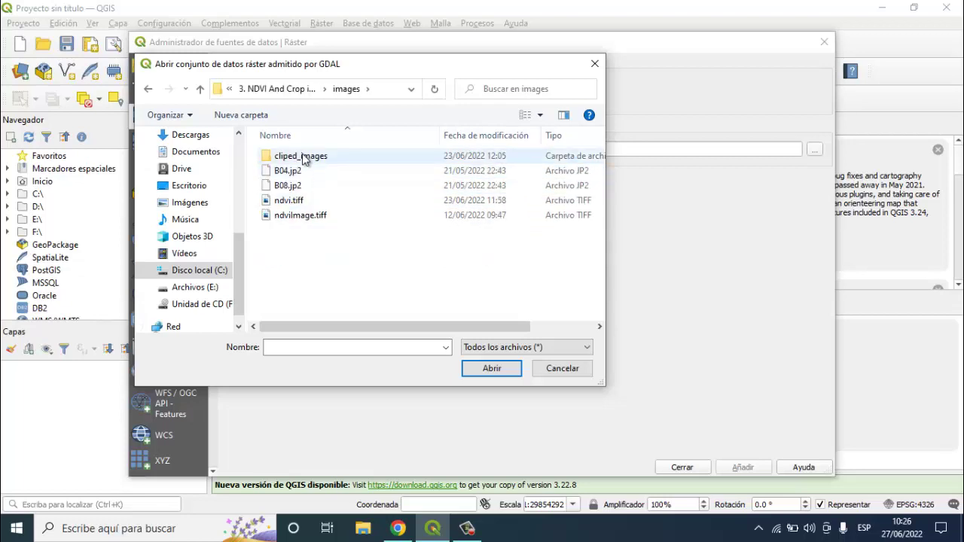
pyautogui.doubleClick(303, 157)
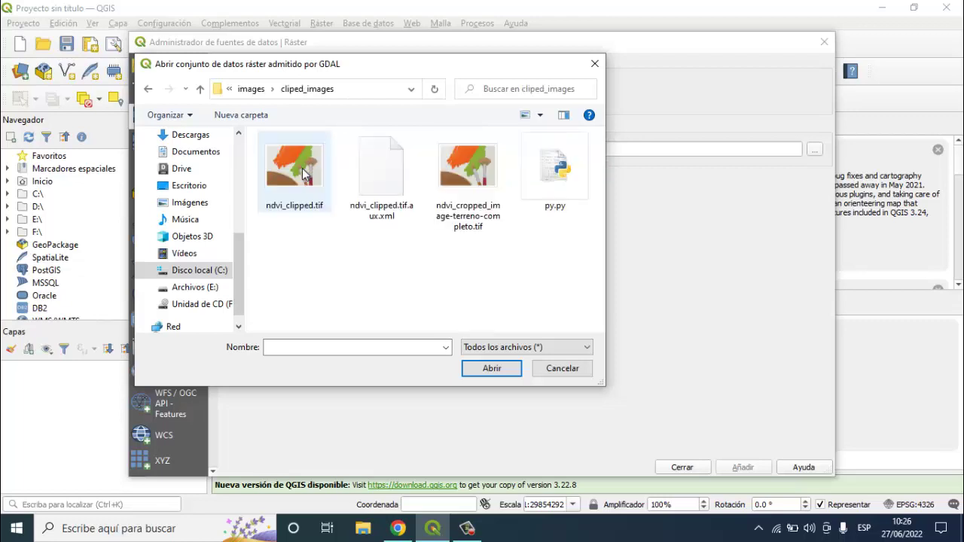
pyautogui.doubleClick(302, 172)
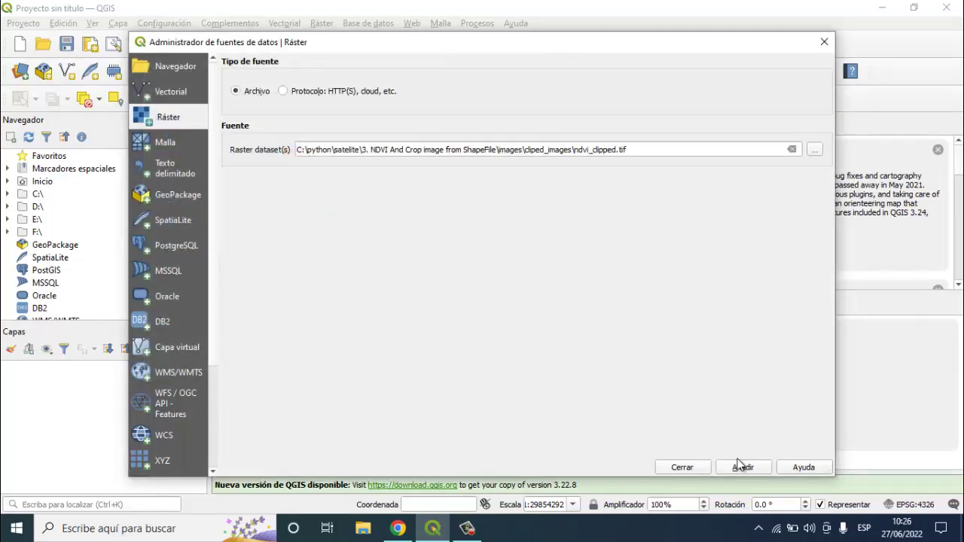
# Step: Add ndvi_clipped to the project and a Google Satellite basemap via QuickMapServices
pyautogui.click(742, 467)
pyautogui.click(680, 468)
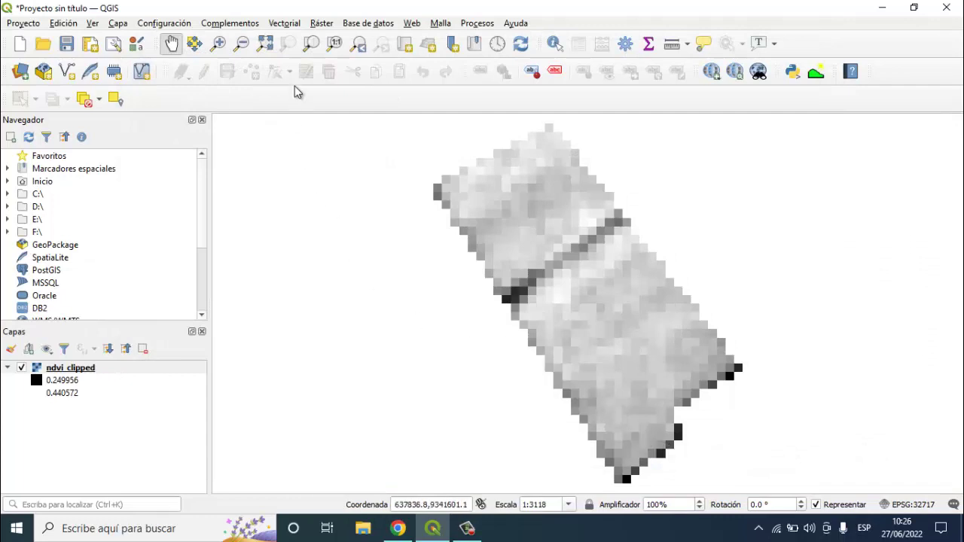
pyautogui.click(373, 23)
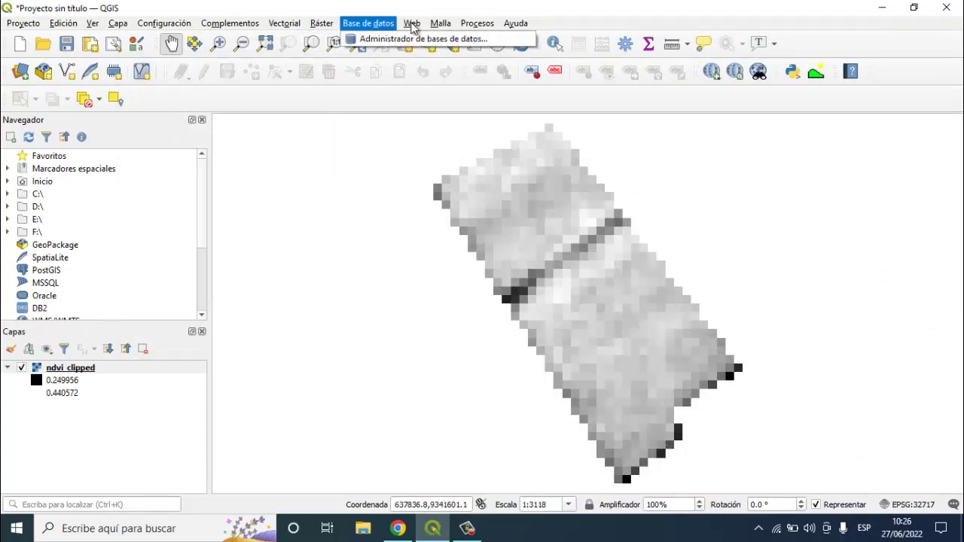
pyautogui.moveTo(412, 24)
pyautogui.moveTo(425, 59)
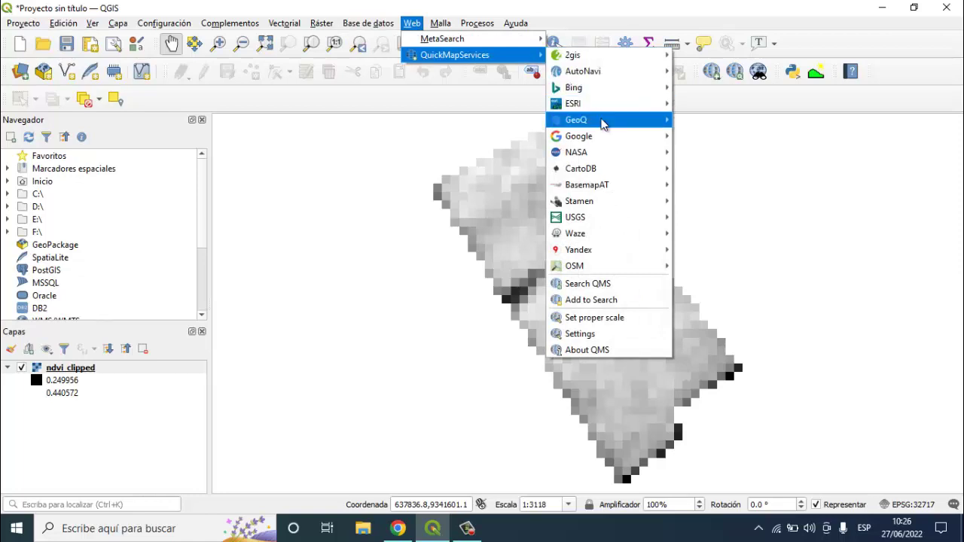
pyautogui.moveTo(609, 137)
pyautogui.click(704, 185)
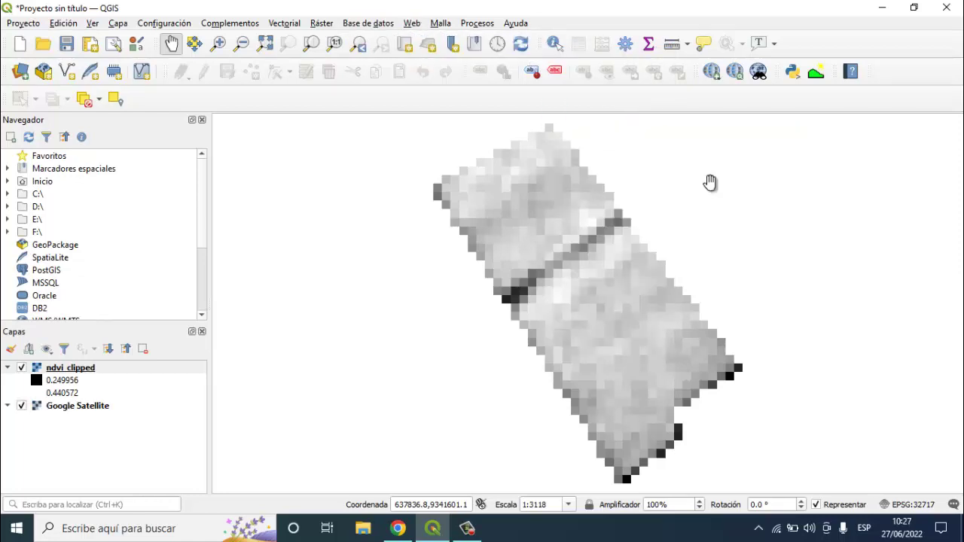
# Step: Zoom out and centre the NDVI field, then select the ndvi_clipped layer
pyautogui.scroll(-1, 607, 230)
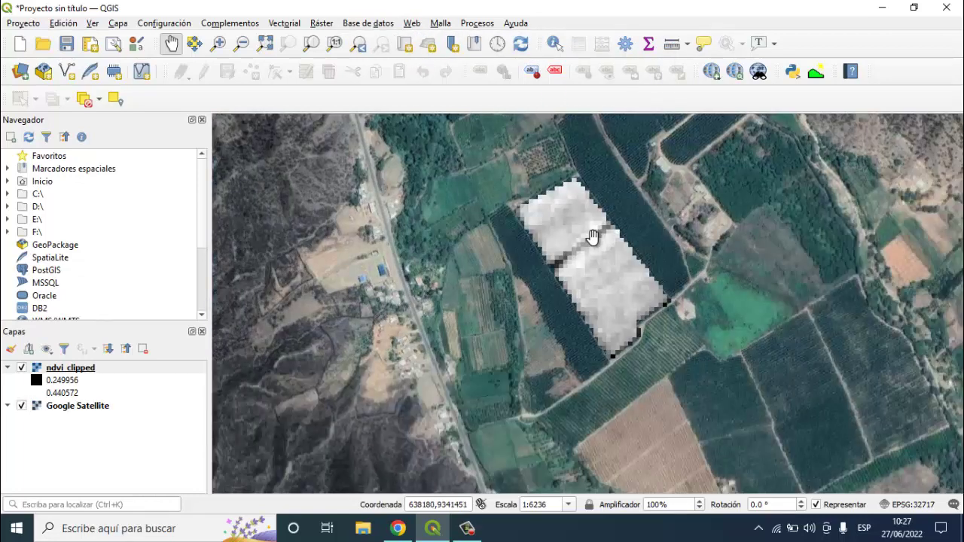
pyautogui.moveTo(596, 237); pyautogui.dragTo(540, 263)
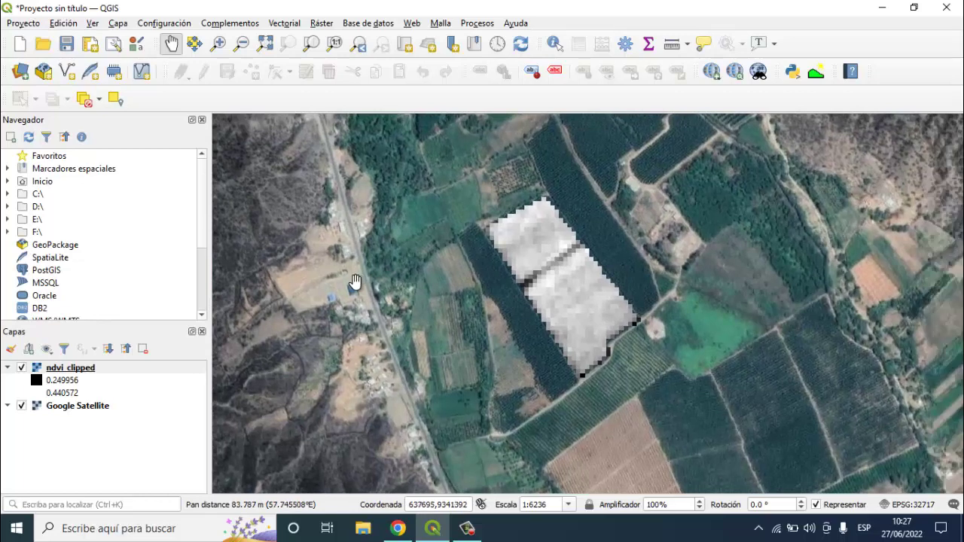
pyautogui.click(71, 369)
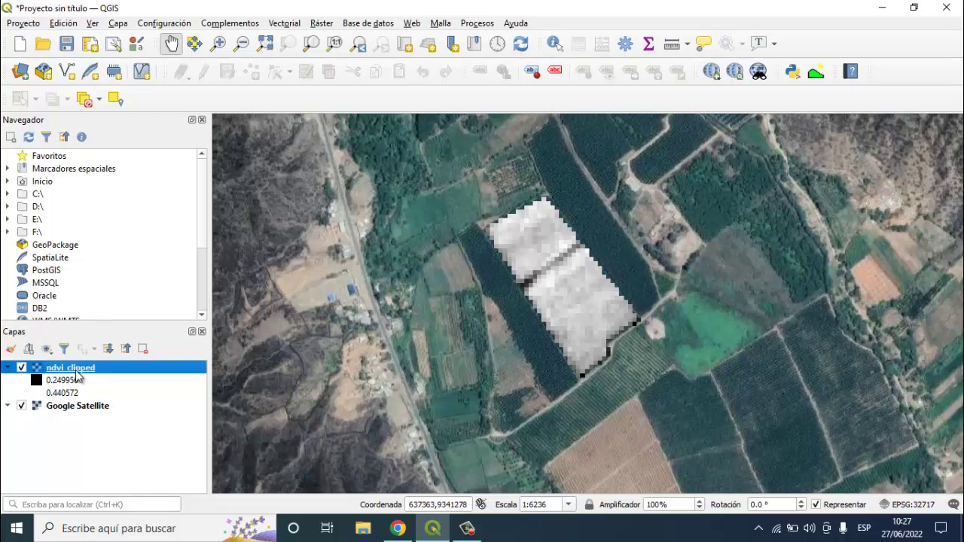
# Step: Switch ndvi_clipped's renderer to single-band pseudocolor in its Layer Properties
pyautogui.doubleClick(77, 373)
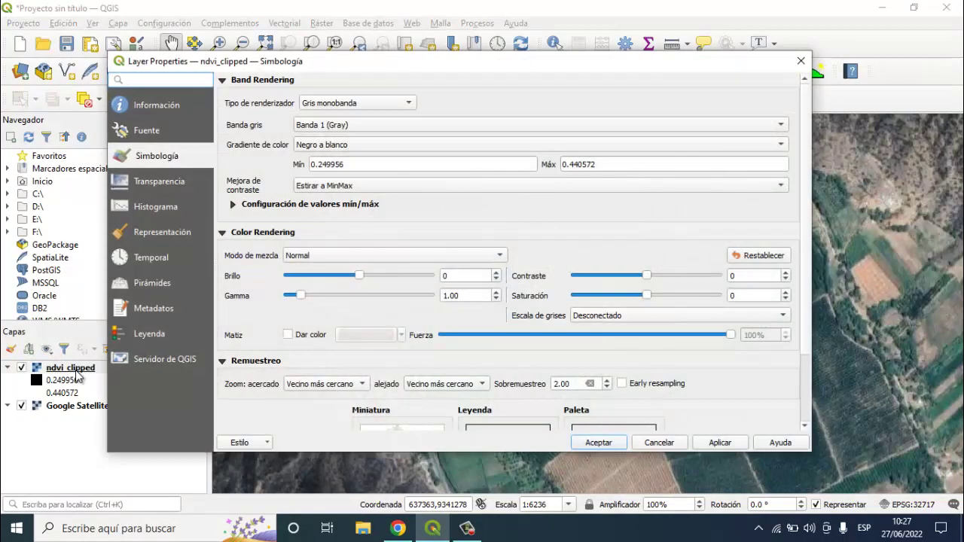
pyautogui.click(346, 104)
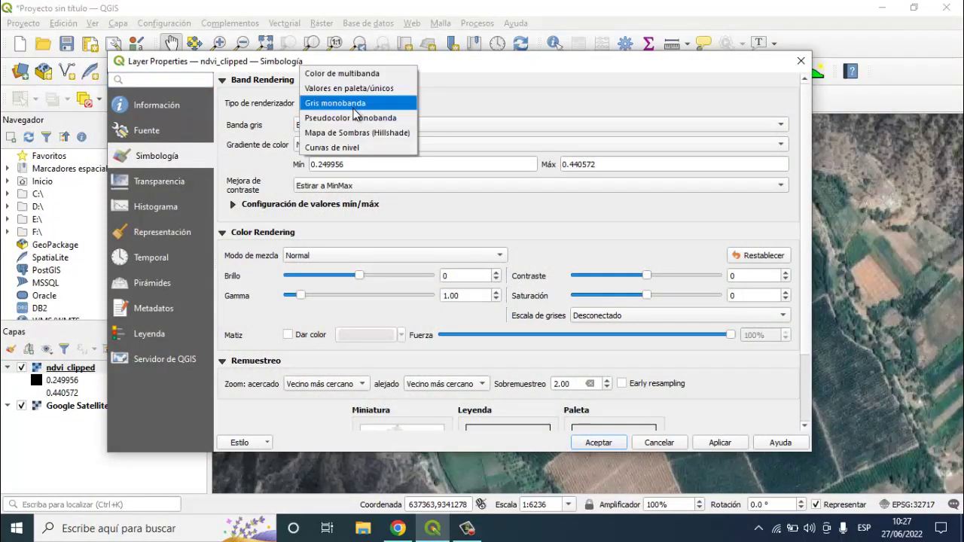
pyautogui.click(357, 118)
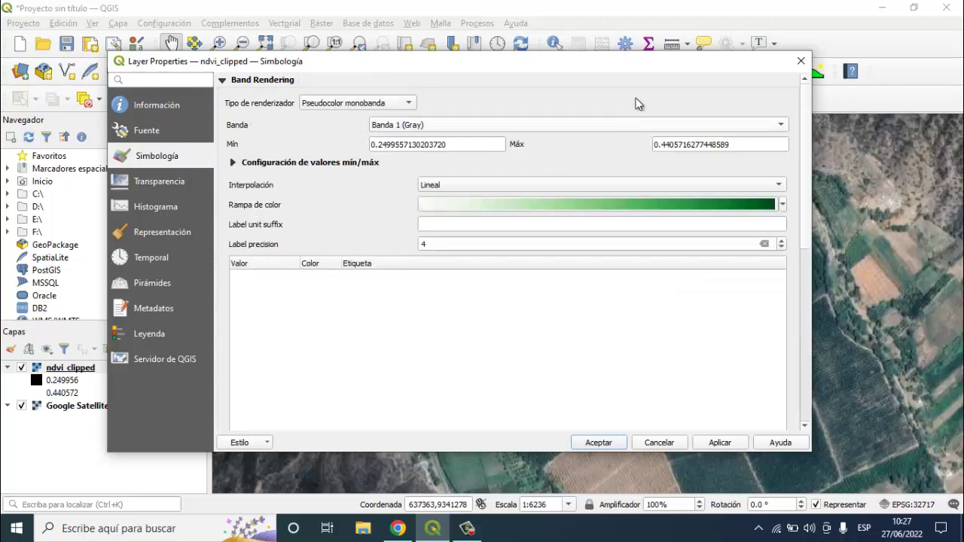
# Step: Try Spectral, then settle on the Greens ramp with five continuous classes, 0.2500–0.4406
pyautogui.moveTo(805, 252); pyautogui.dragTo(791, 214)
pyautogui.click(784, 205)
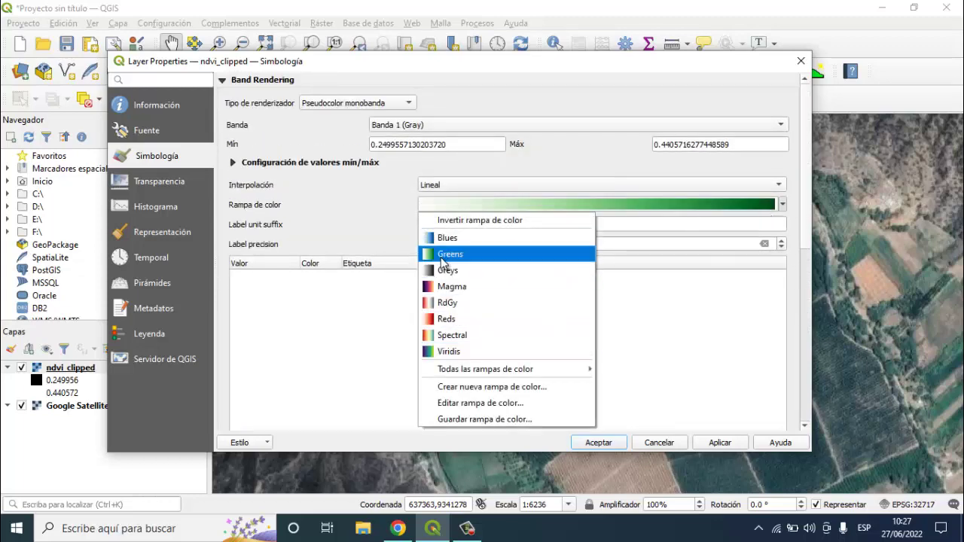
pyautogui.click(454, 336)
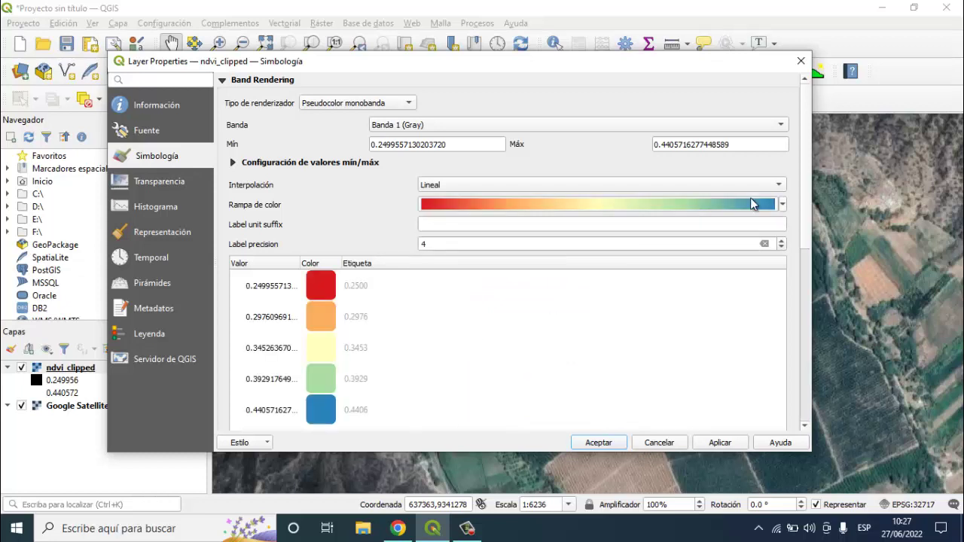
pyautogui.click(784, 205)
pyautogui.click(477, 253)
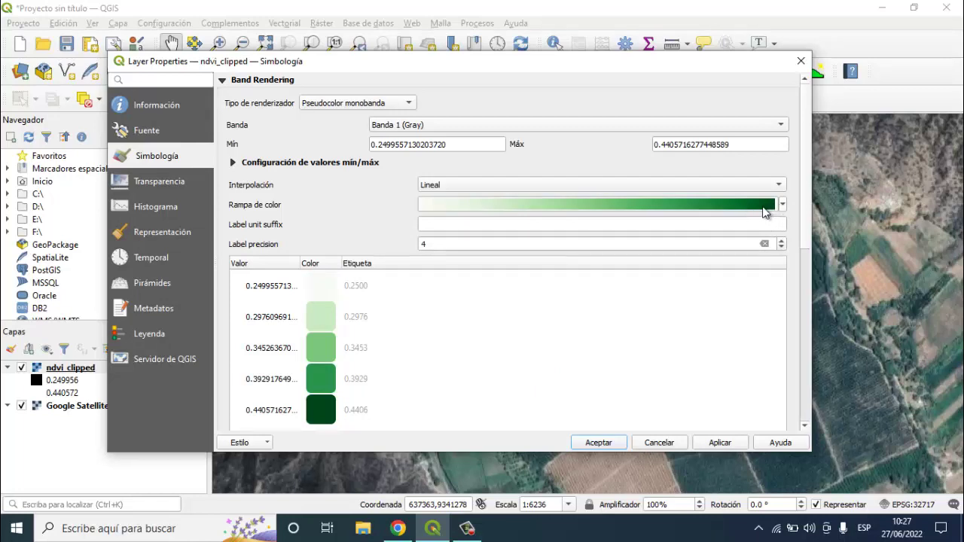
pyautogui.scroll(-3, 798, 256)
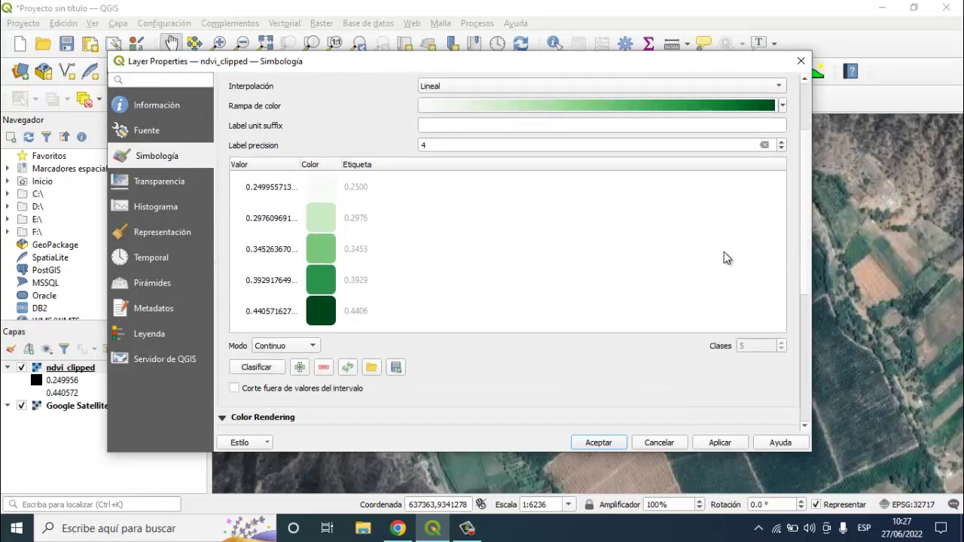
pyautogui.scroll(5, 724, 259)
pyautogui.scroll(-3, 590, 287)
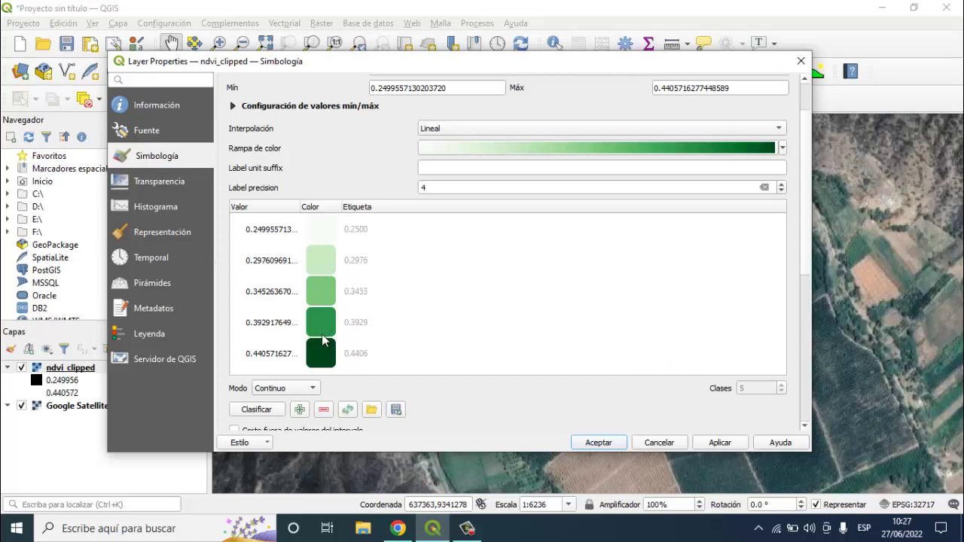
pyautogui.scroll(-1, 316, 317)
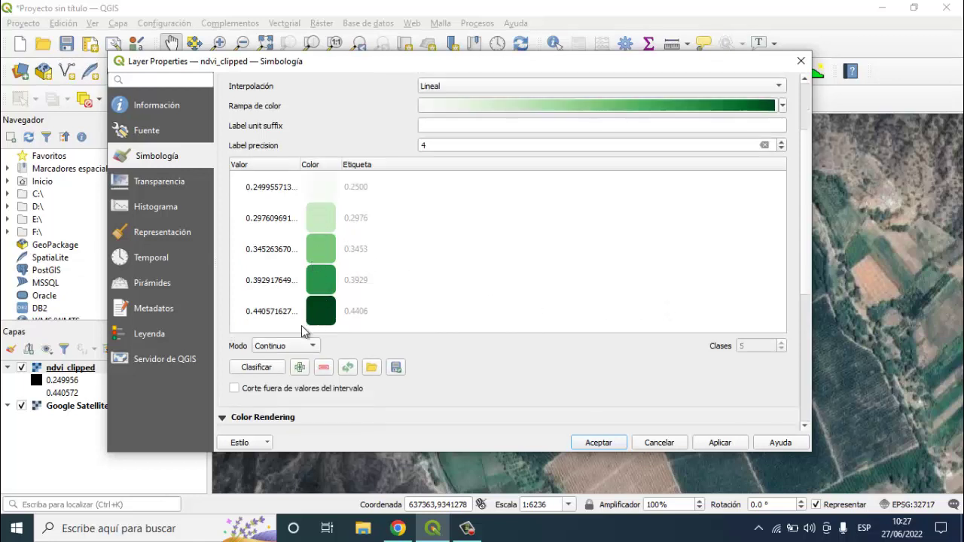
# Step: Try quantile classification and 6 classes, then return to 5 classes
pyautogui.click(292, 347)
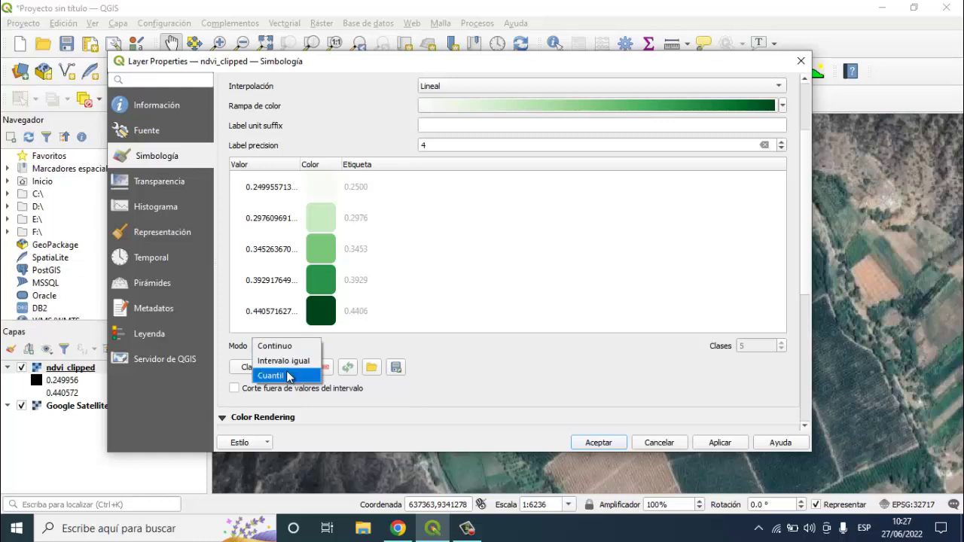
pyautogui.click(289, 376)
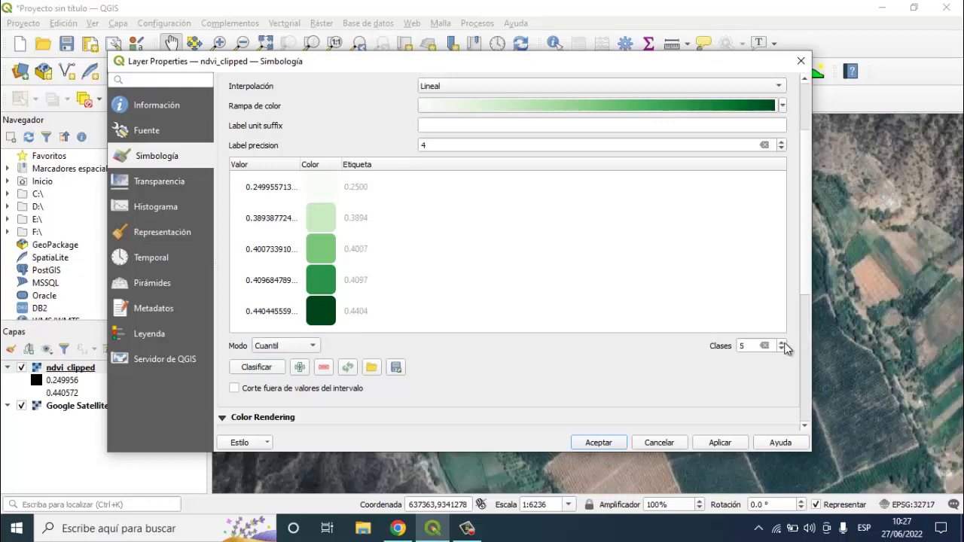
pyautogui.scroll(6, 786, 345)
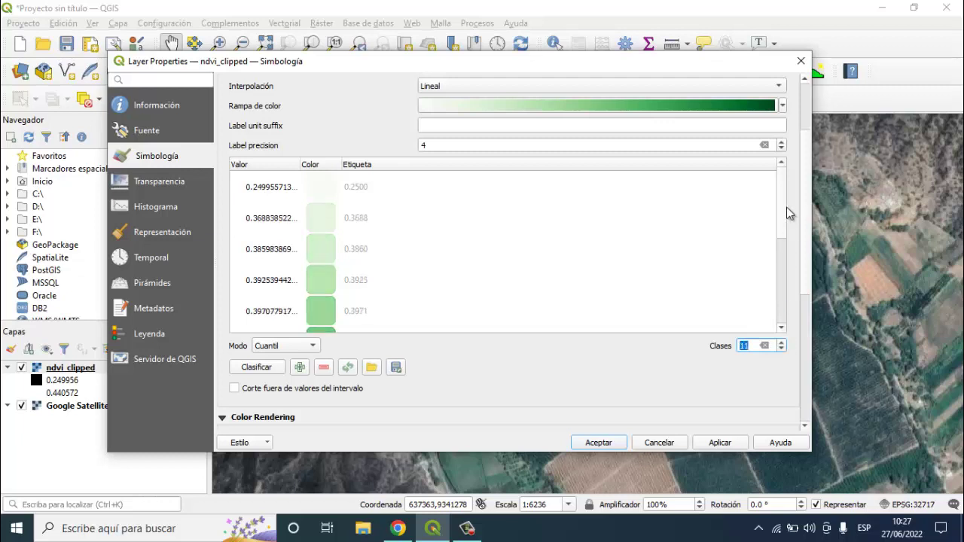
pyautogui.moveTo(783, 233); pyautogui.dragTo(527, 280)
pyautogui.scroll(3, 595, 309)
pyautogui.scroll(-5, 685, 351)
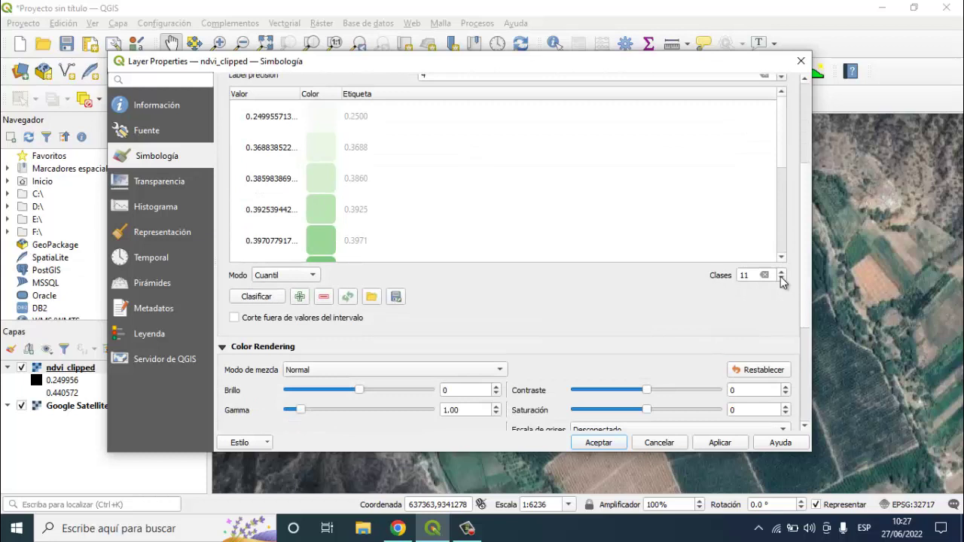
pyautogui.scroll(-6, 780, 275)
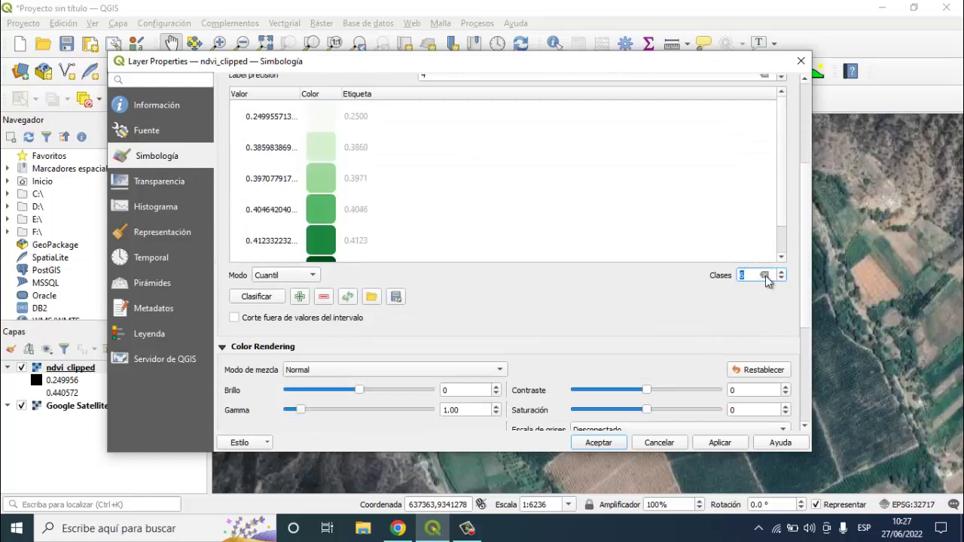
pyautogui.click(780, 273)
pyautogui.click(782, 279)
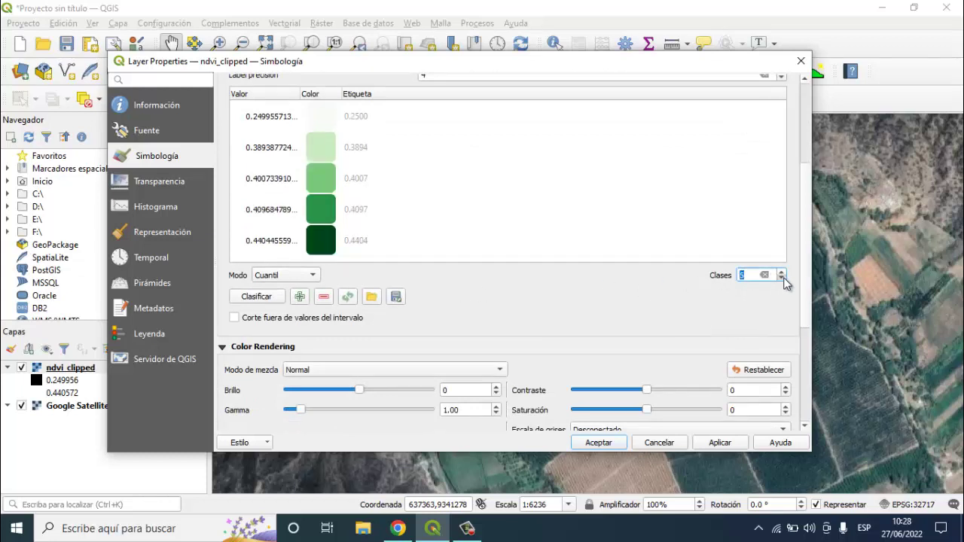
pyautogui.scroll(4, 462, 243)
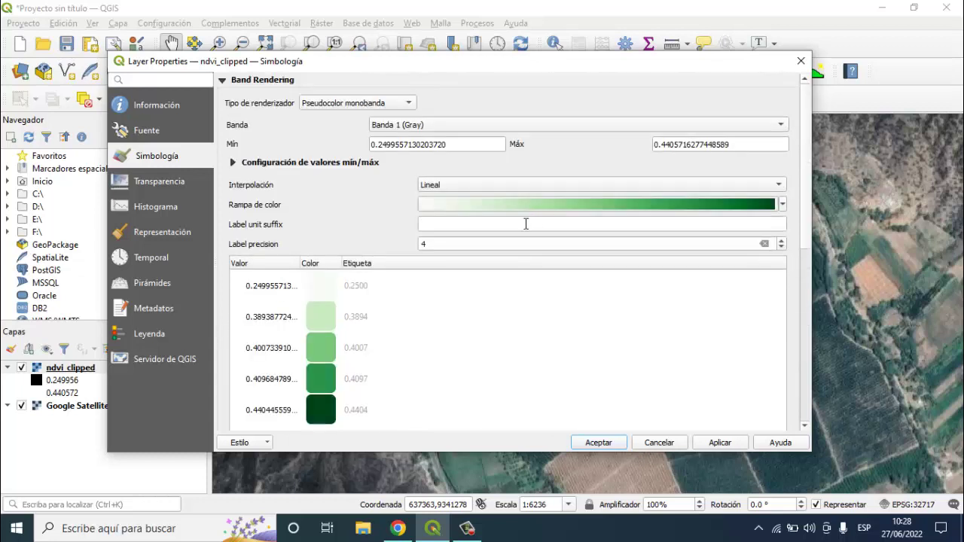
pyautogui.scroll(-2, 525, 221)
# Step: Settle on continuous classification, then apply the green classes and close the properties
pyautogui.click(296, 362)
pyautogui.click(275, 330)
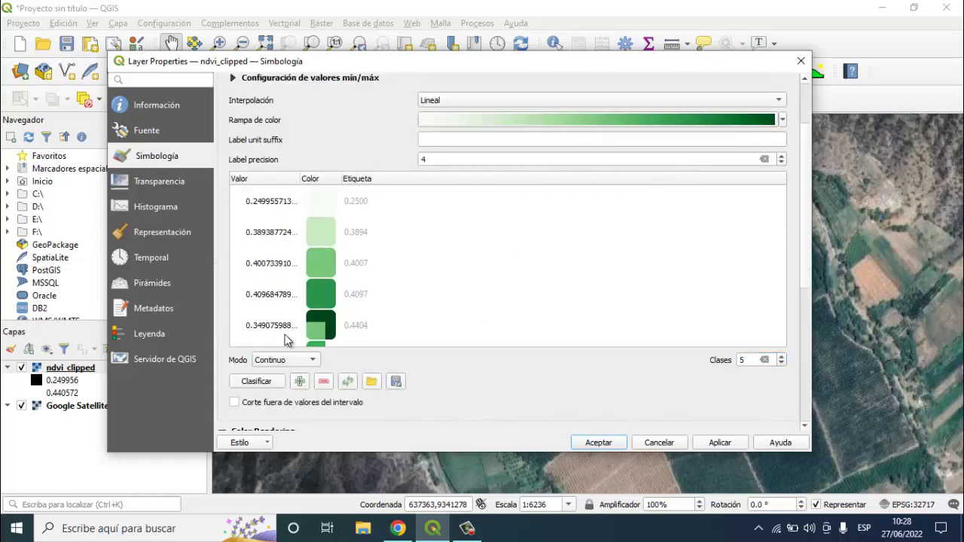
pyautogui.click(285, 361)
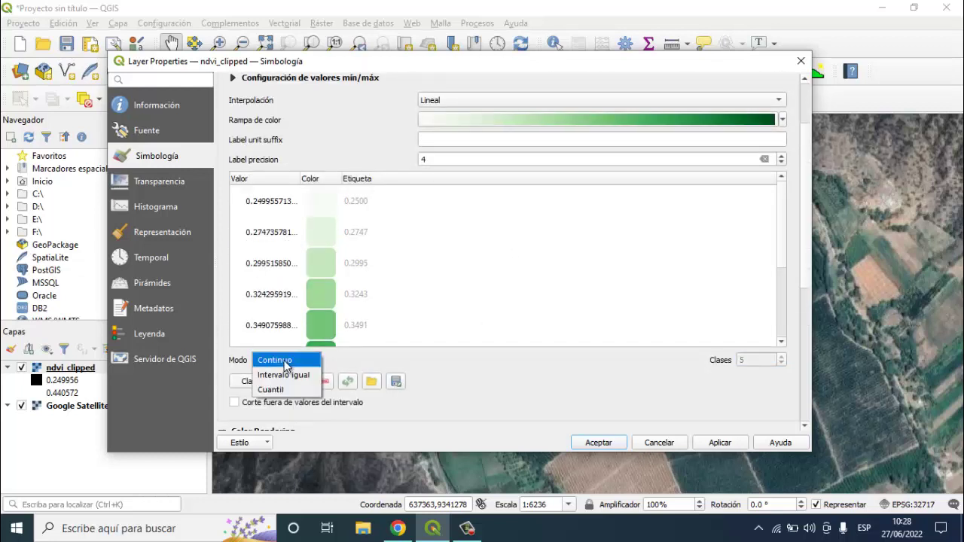
pyautogui.click(273, 389)
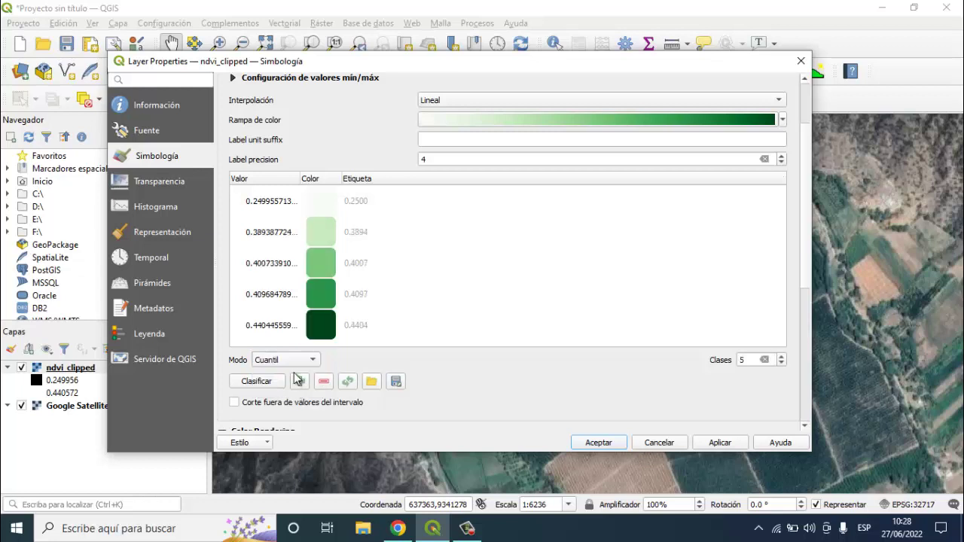
pyautogui.scroll(2, 306, 324)
pyautogui.scroll(-2, 320, 317)
pyautogui.click(302, 361)
pyautogui.click(313, 328)
pyautogui.scroll(-3, 379, 279)
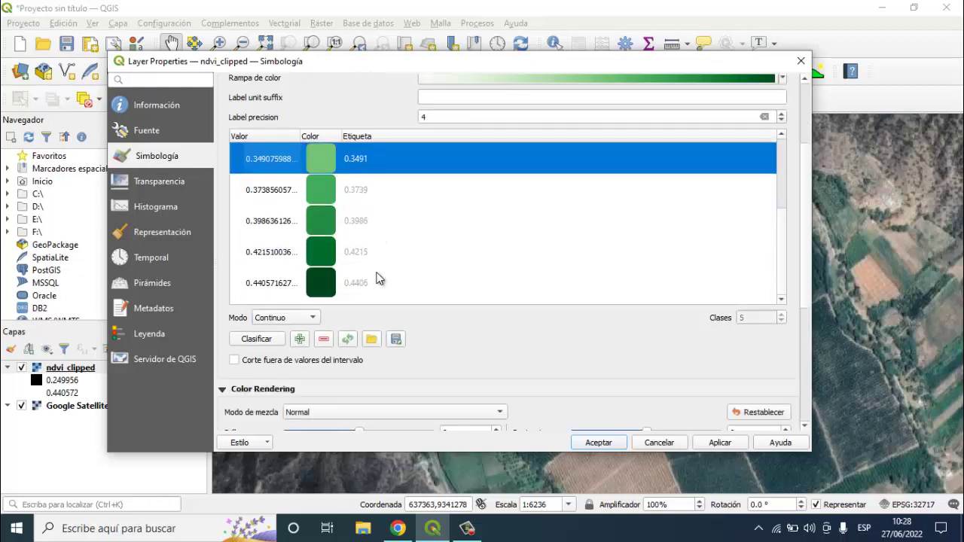
pyautogui.scroll(2, 379, 279)
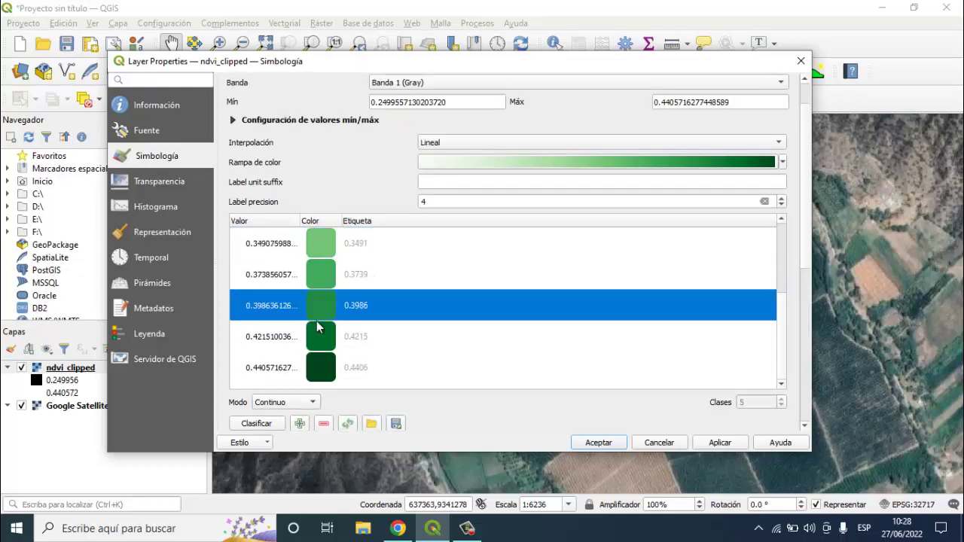
pyautogui.scroll(-2, 319, 350)
pyautogui.scroll(-2, 391, 314)
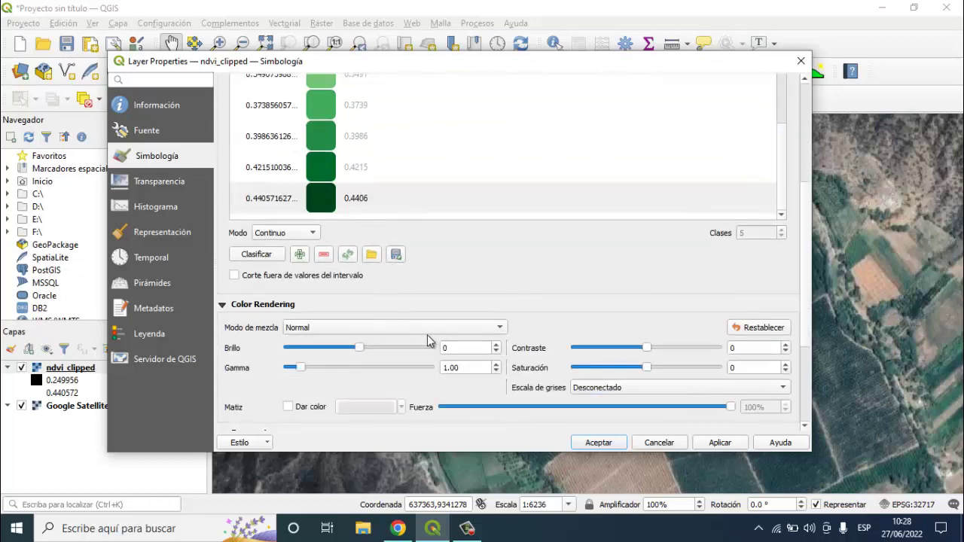
pyautogui.click(697, 447)
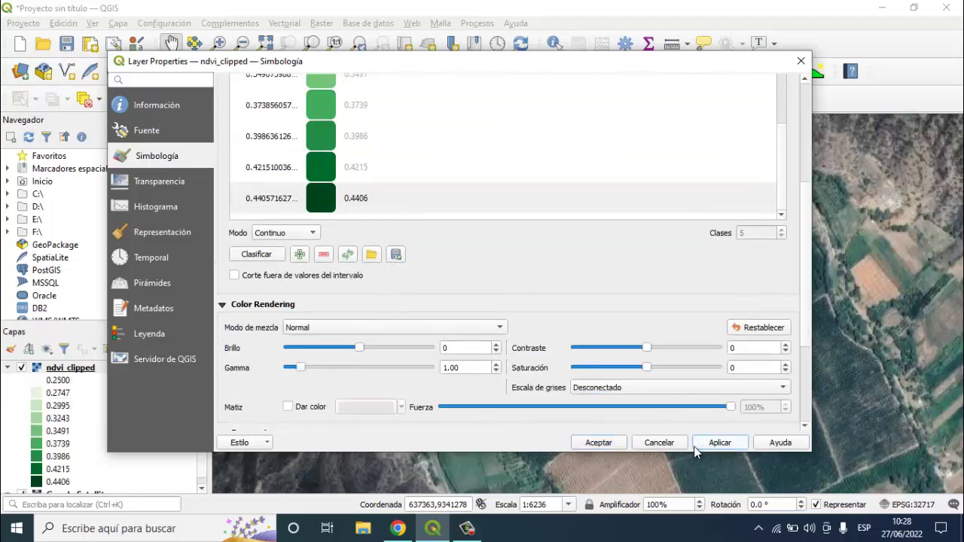
pyautogui.click(598, 443)
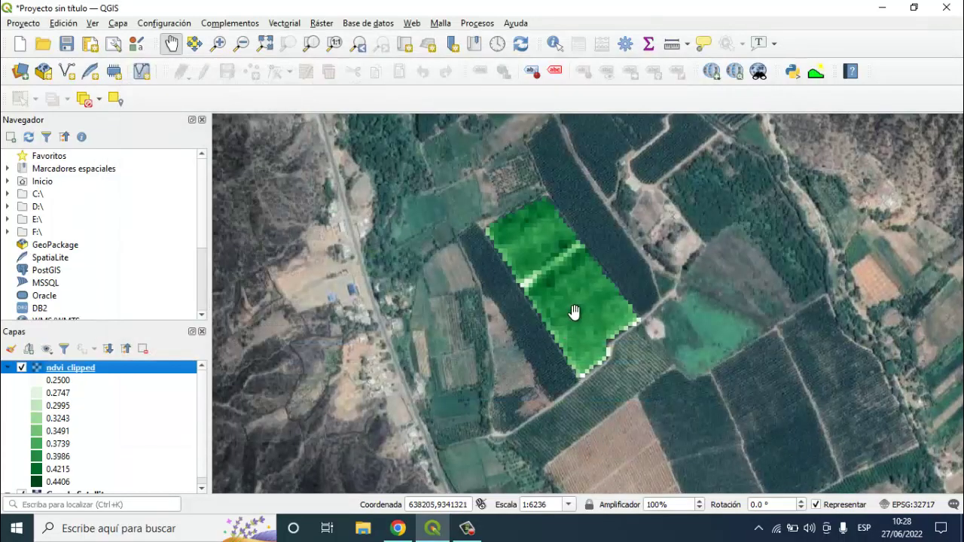
pyautogui.scroll(1, 567, 292)
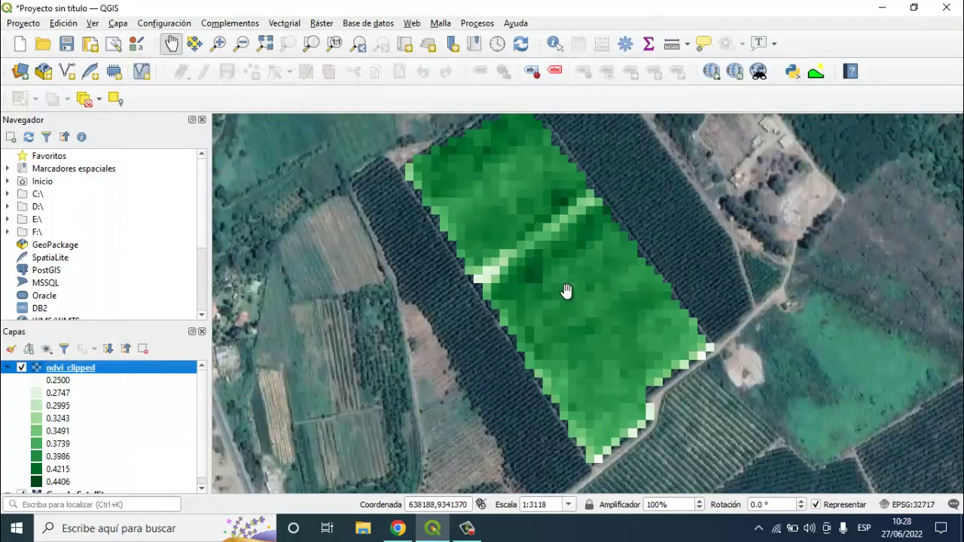
pyautogui.scroll(-1, 572, 285)
pyautogui.moveTo(572, 287); pyautogui.dragTo(555, 314)
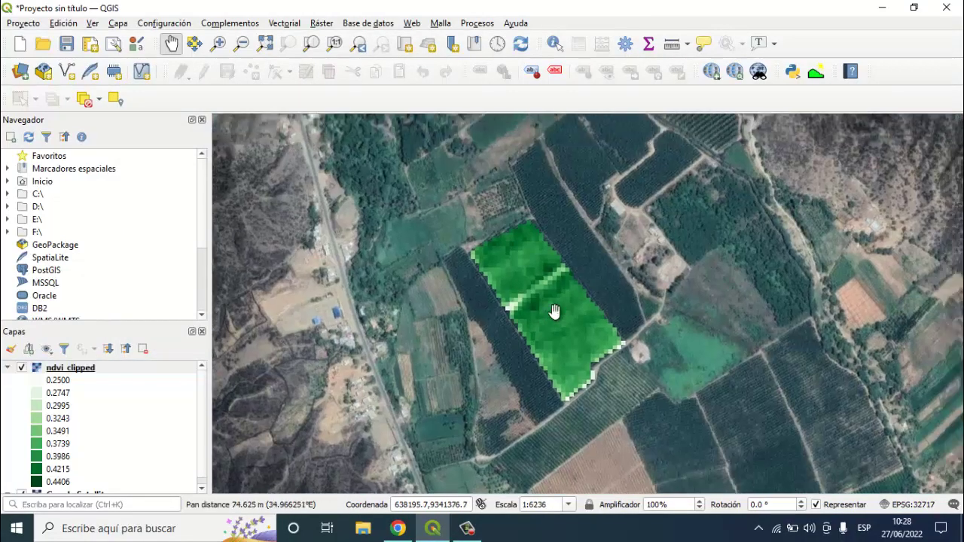
pyautogui.click(467, 528)
pyautogui.click(808, 461)
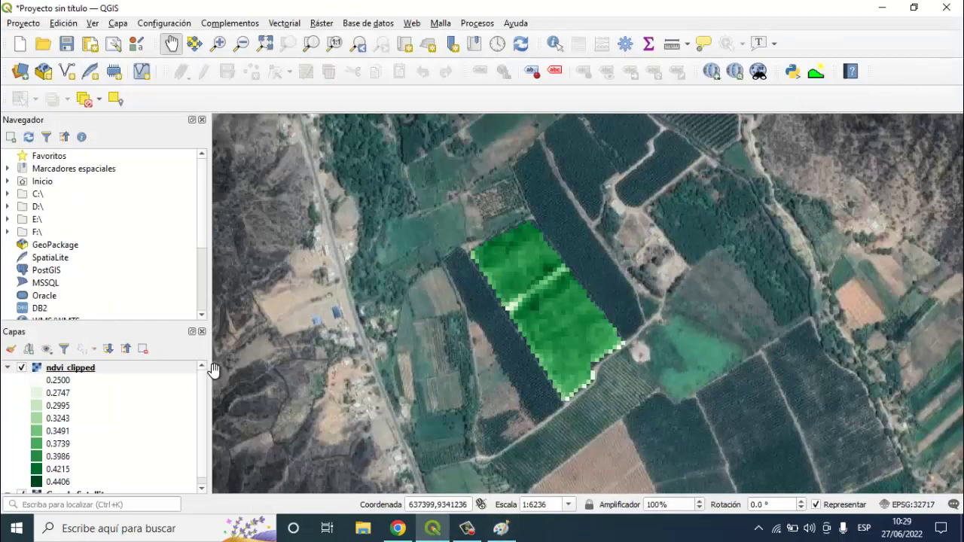
pyautogui.scroll(-1, 191, 426)
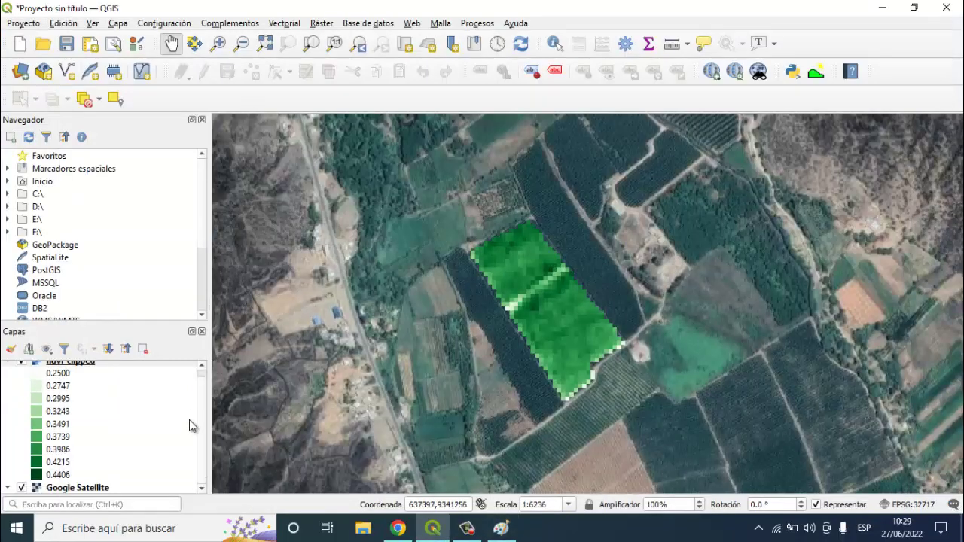
pyautogui.scroll(1, 104, 450)
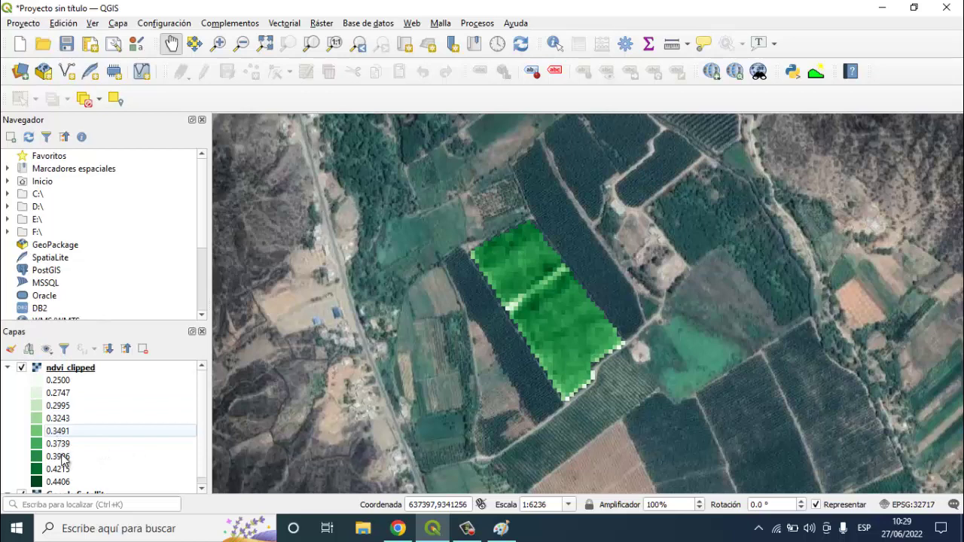
pyautogui.click(70, 370)
pyautogui.doubleClick(72, 375)
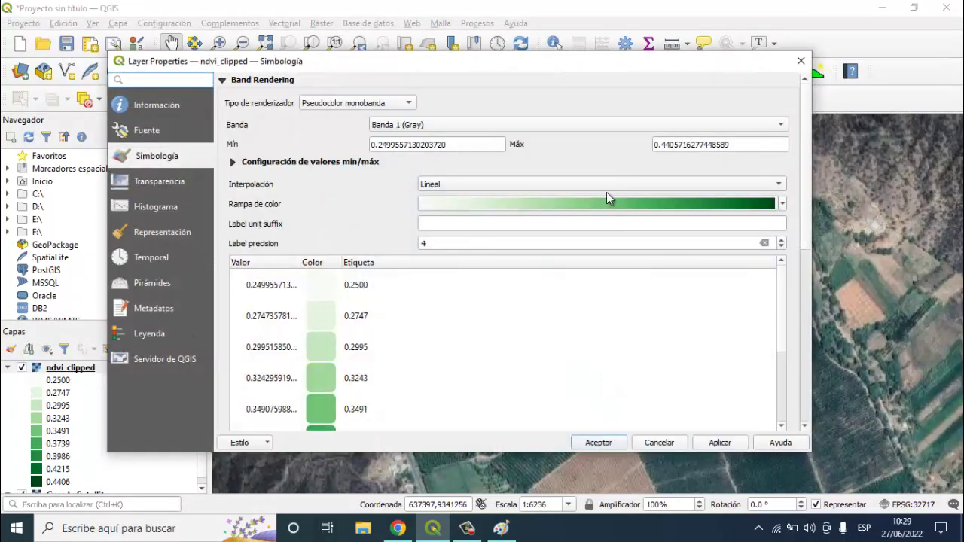
pyautogui.scroll(-8, 531, 273)
pyautogui.click(308, 278)
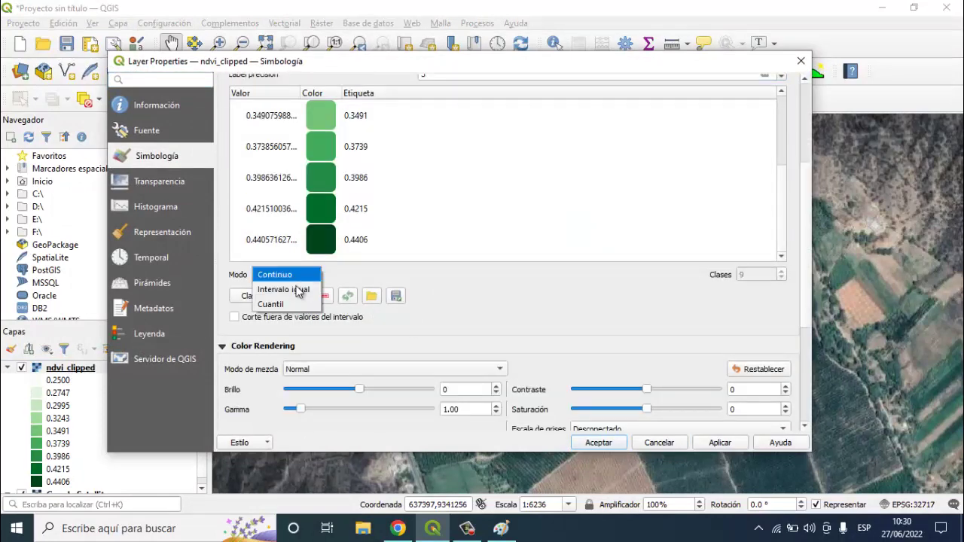
pyautogui.click(269, 304)
pyautogui.scroll(2, 543, 307)
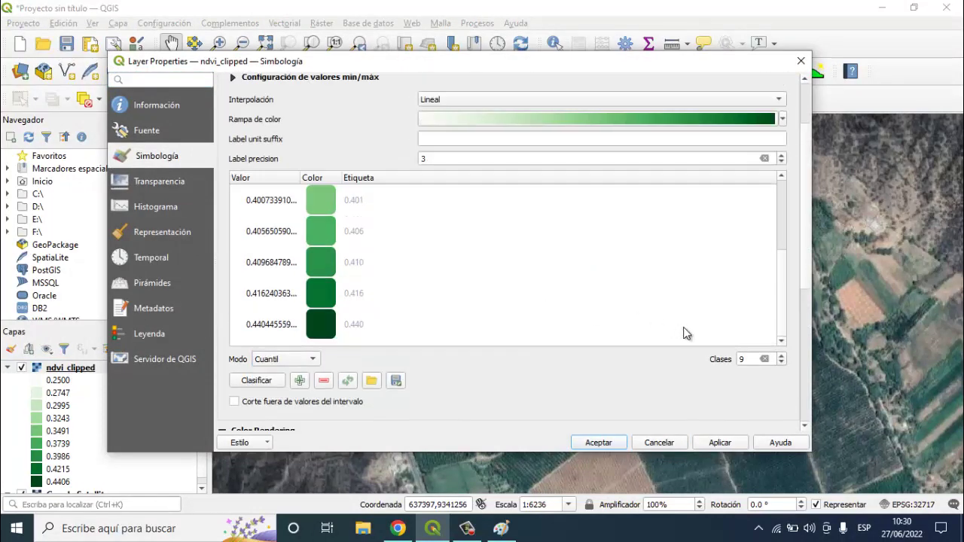
pyautogui.click(781, 363)
pyautogui.click(781, 363)
pyautogui.click(781, 362)
pyautogui.click(781, 363)
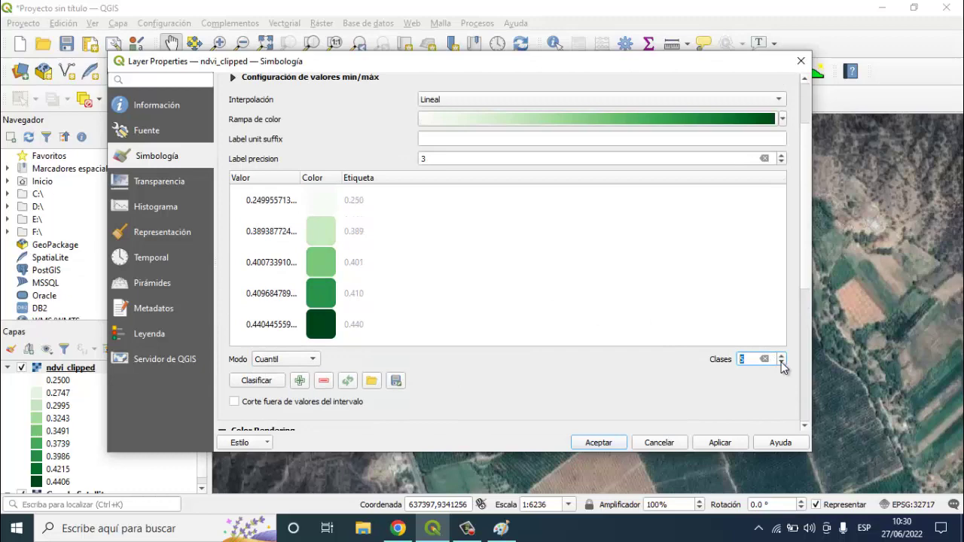
pyautogui.click(719, 442)
pyautogui.click(598, 442)
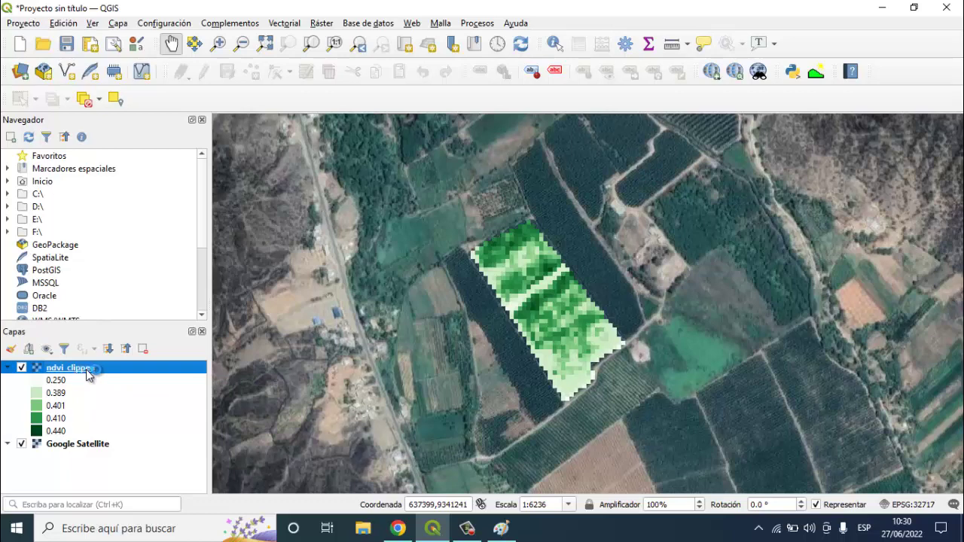
# Step: Switch over to the WhatsApp chat, then show the desktop
pyautogui.hotkey('alt', 'Tab')
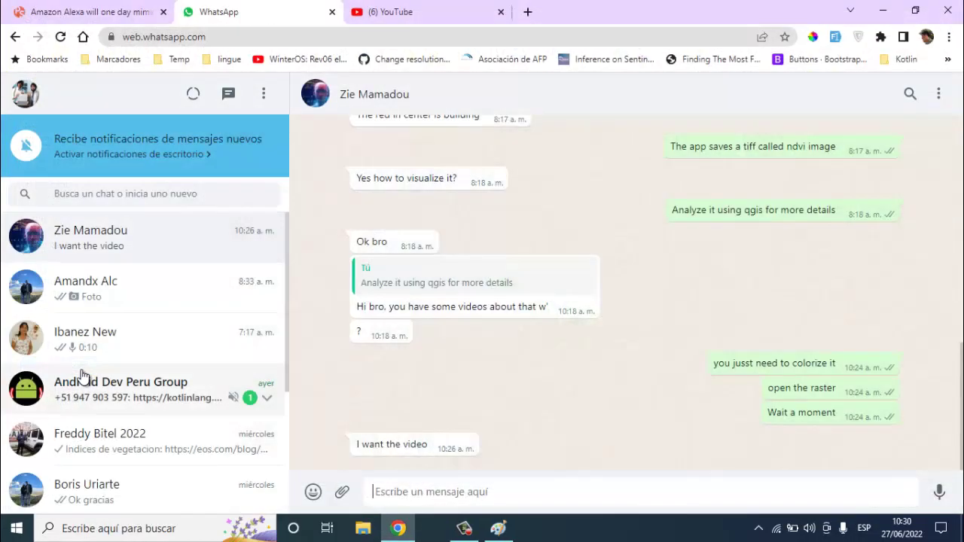
pyautogui.press('super+d')
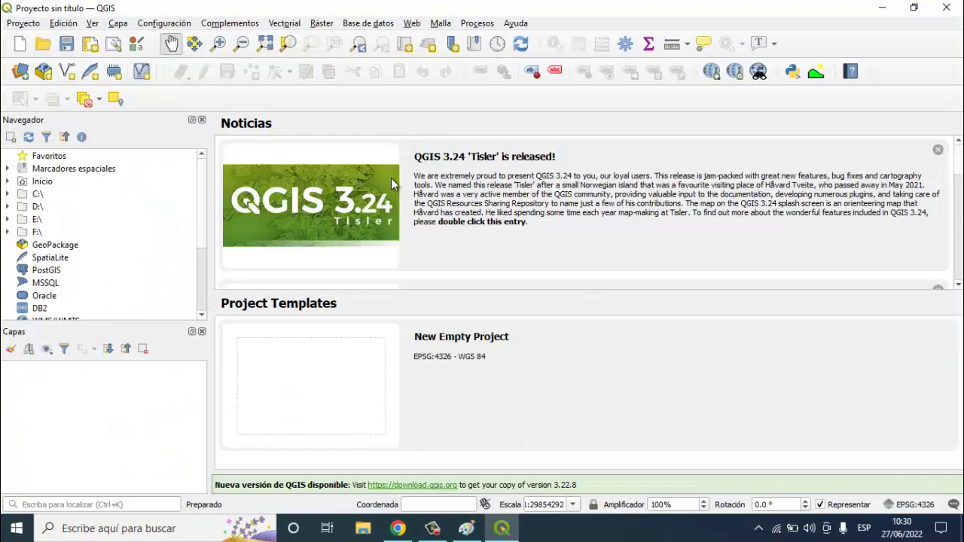
# Step: Add ndvi_clipped.tif as a raster layer to the new project
pyautogui.click(120, 24)
pyautogui.click(119, 24)
pyautogui.click(120, 26)
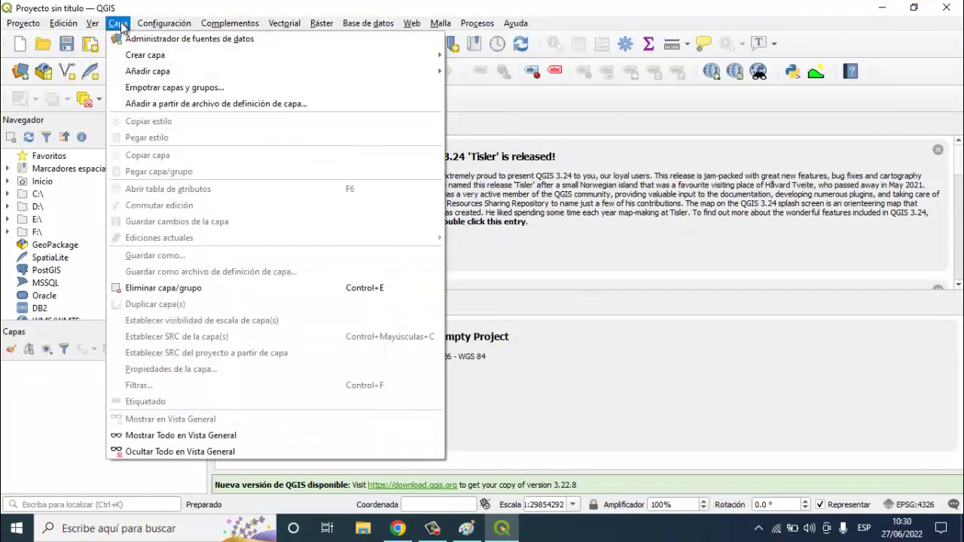
pyautogui.moveTo(194, 71)
pyautogui.click(471, 85)
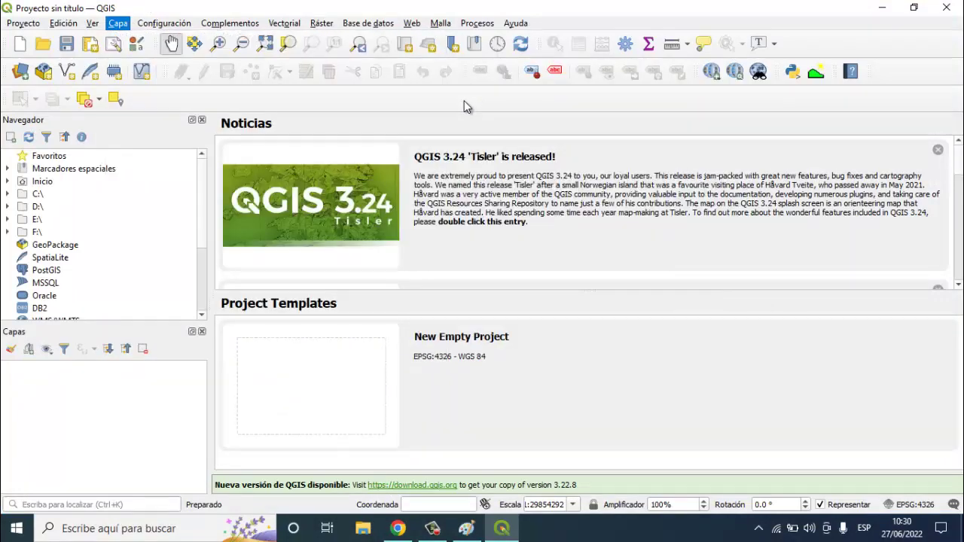
pyautogui.click(814, 150)
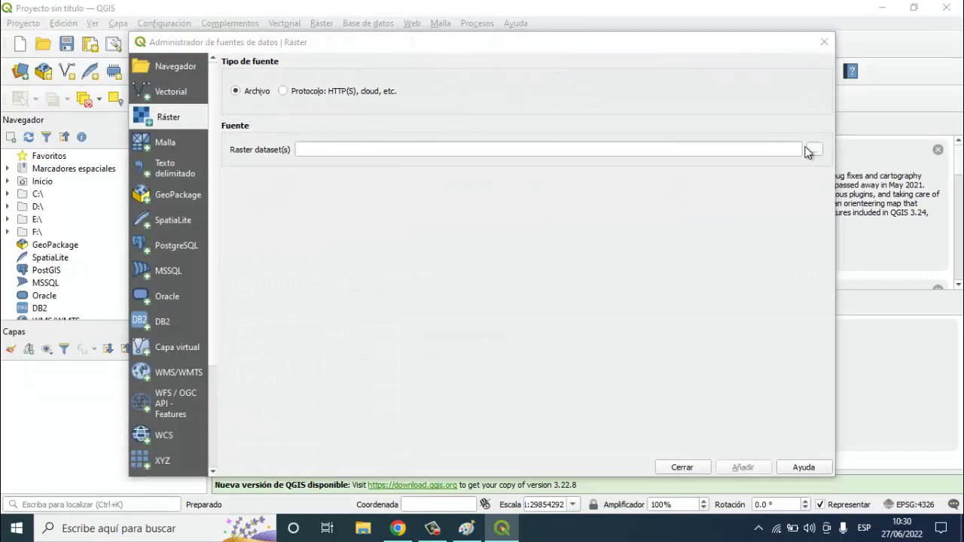
pyautogui.doubleClick(323, 171)
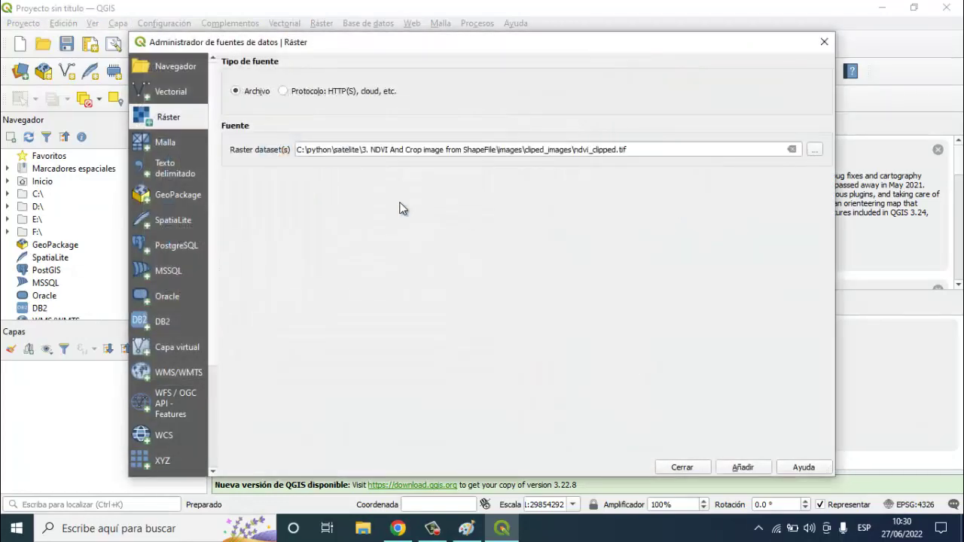
pyautogui.click(748, 466)
pyautogui.click(660, 467)
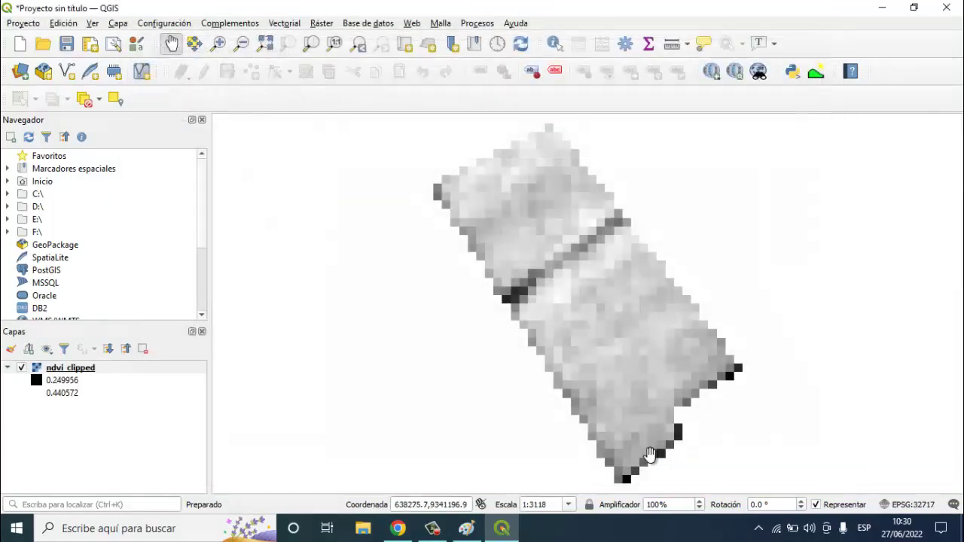
# Step: Add Google Satellite imagery as a basemap through QuickMapServices
pyautogui.click(412, 24)
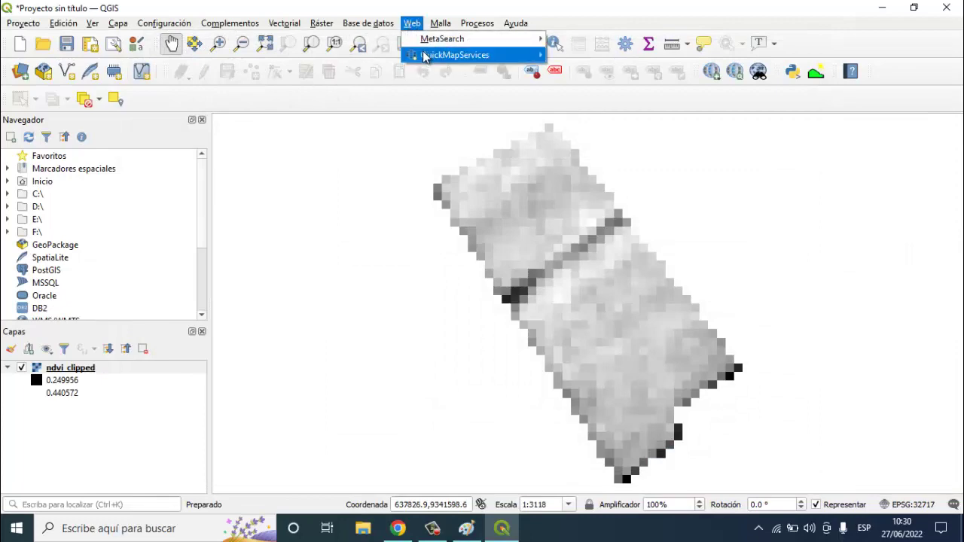
pyautogui.moveTo(428, 55)
pyautogui.moveTo(617, 141)
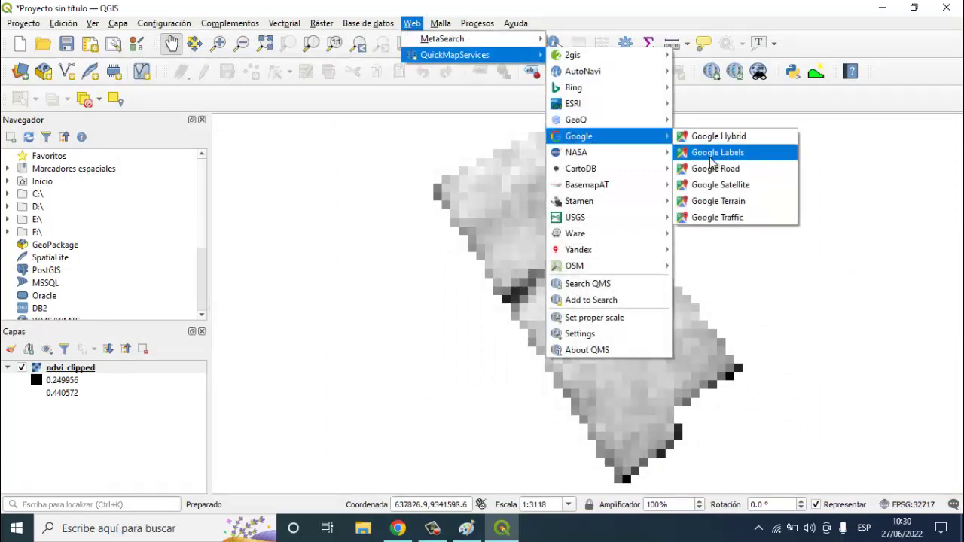
pyautogui.click(708, 185)
pyautogui.scroll(-2, 354, 281)
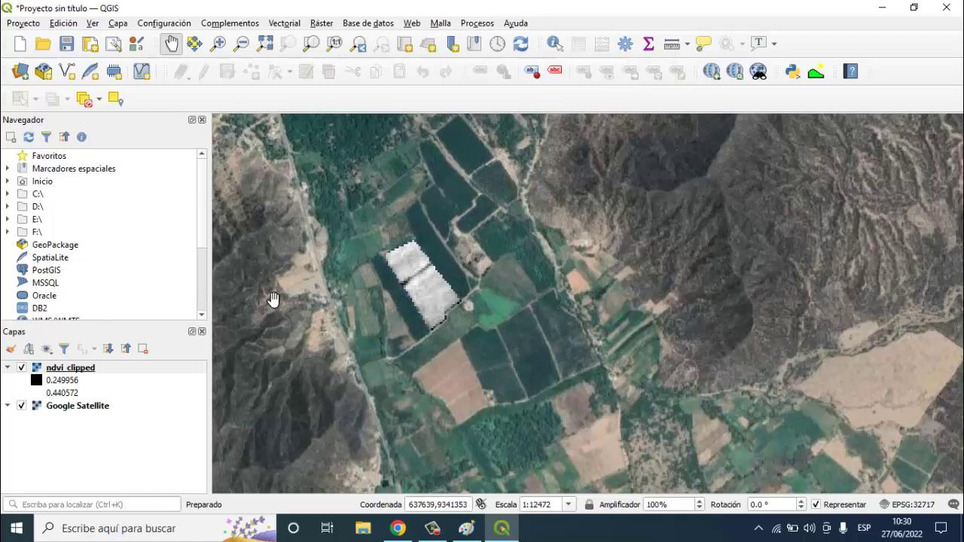
pyautogui.scroll(1, 256, 306)
# Step: Set ndvi_clipped to single-band pseudocolor with the Greens colour ramp, after trying Spectral
pyautogui.doubleClick(69, 367)
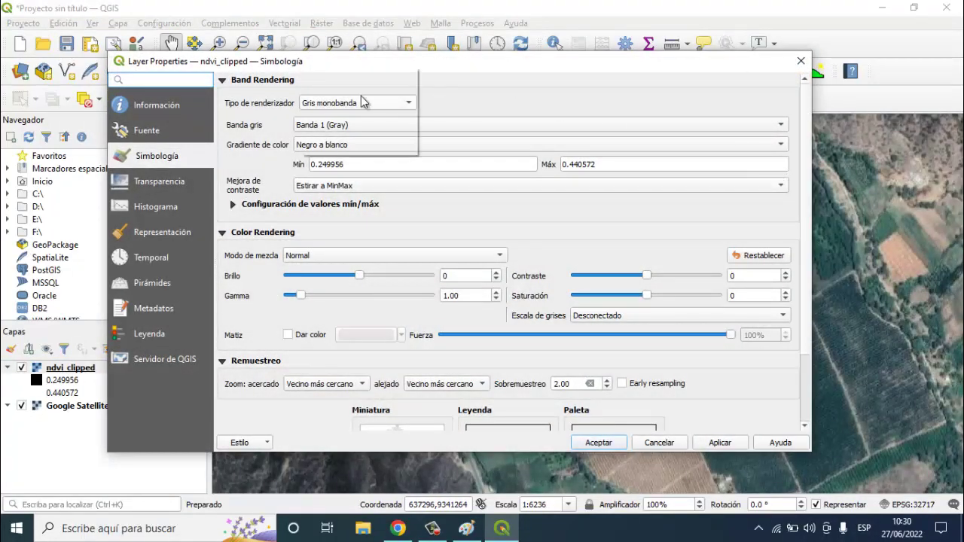
pyautogui.click(367, 102)
pyautogui.click(347, 119)
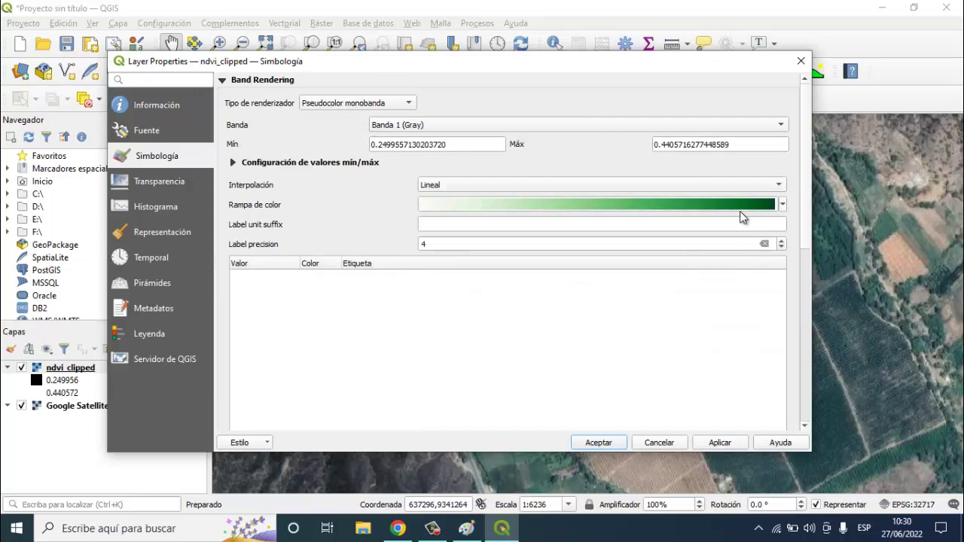
pyautogui.click(783, 205)
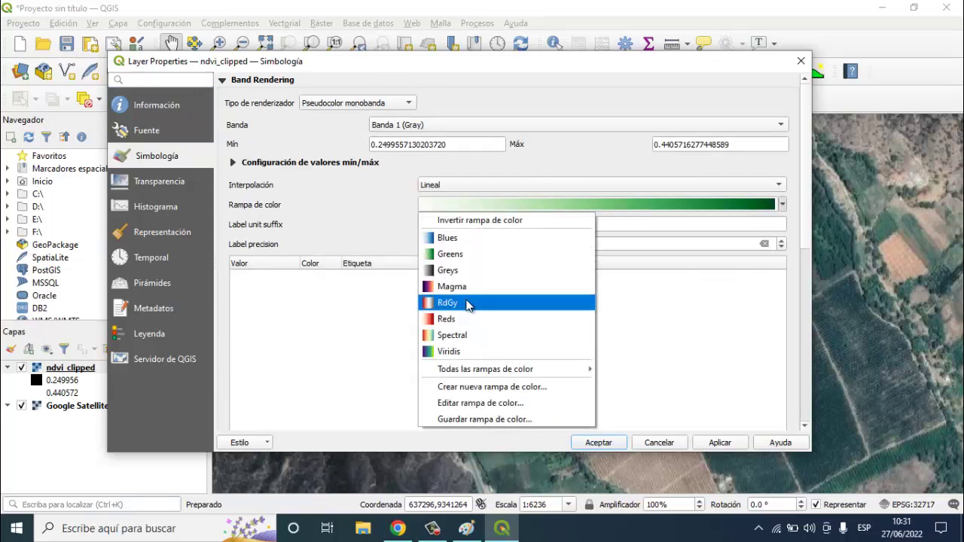
pyautogui.click(459, 330)
pyautogui.scroll(-3, 404, 315)
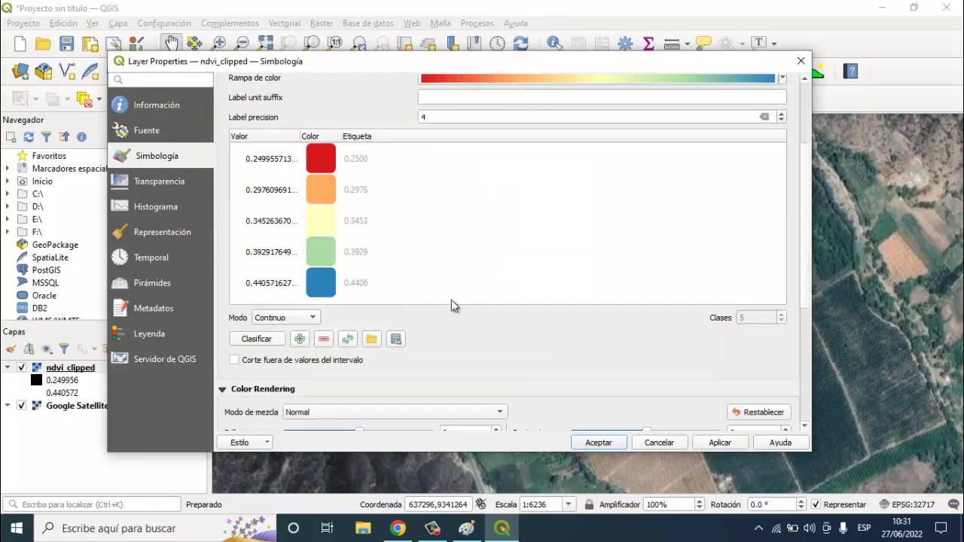
pyautogui.scroll(3, 455, 304)
pyautogui.click(784, 205)
pyautogui.click(466, 250)
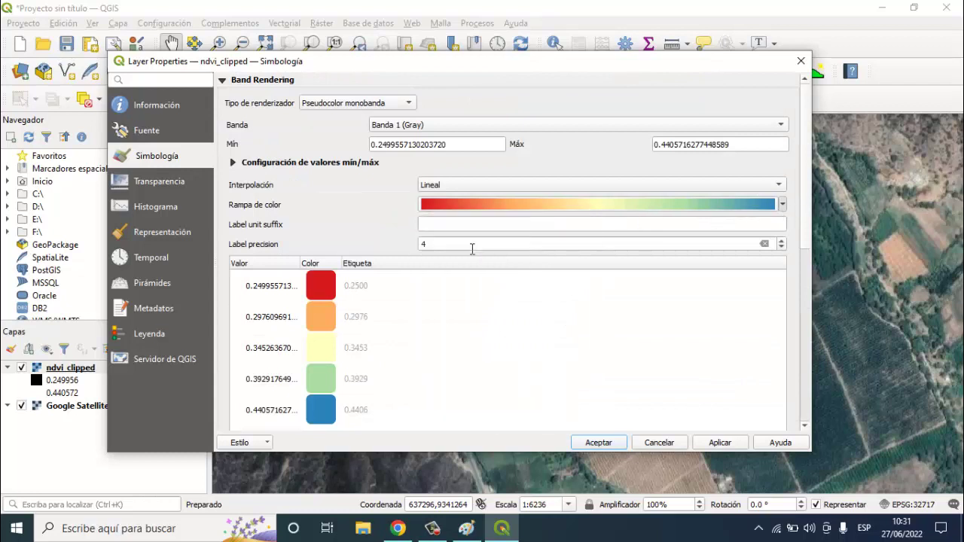
pyautogui.scroll(-2, 394, 308)
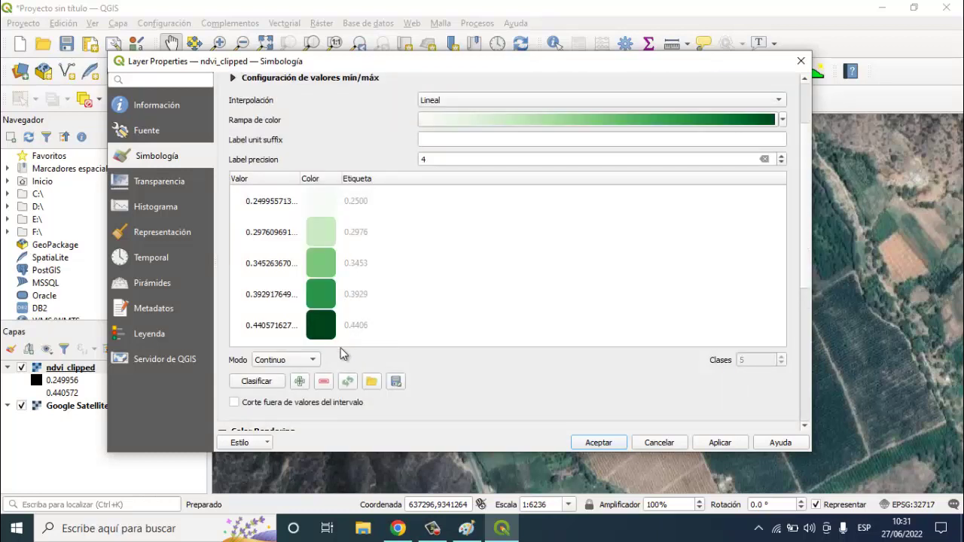
# Step: Keep the Continuo classification mode and apply the green styling
pyautogui.click(311, 360)
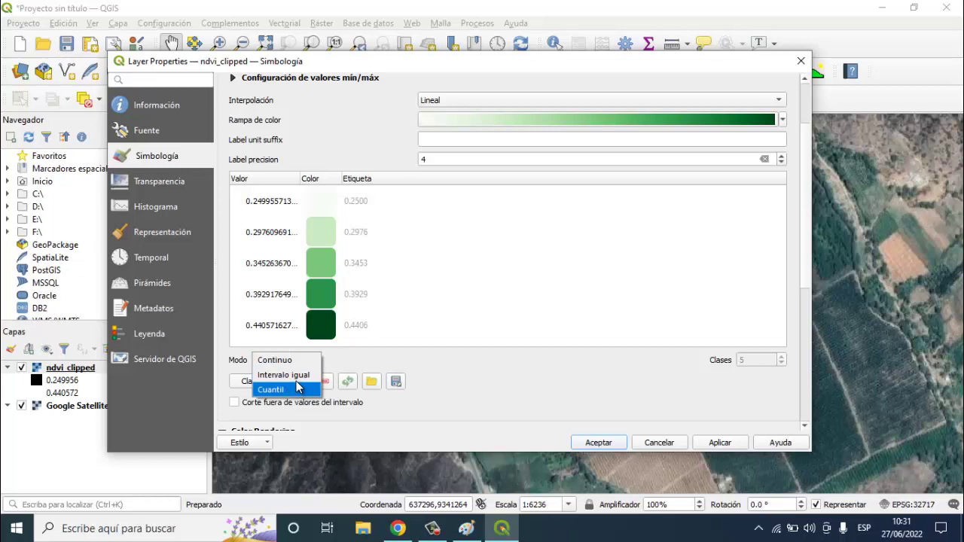
pyautogui.click(275, 360)
pyautogui.scroll(-1, 333, 294)
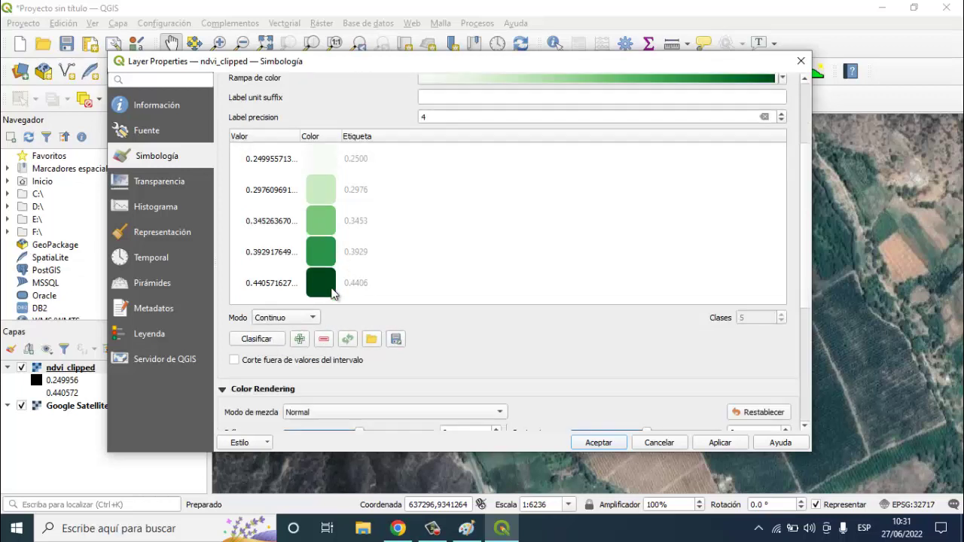
pyautogui.scroll(1, 334, 293)
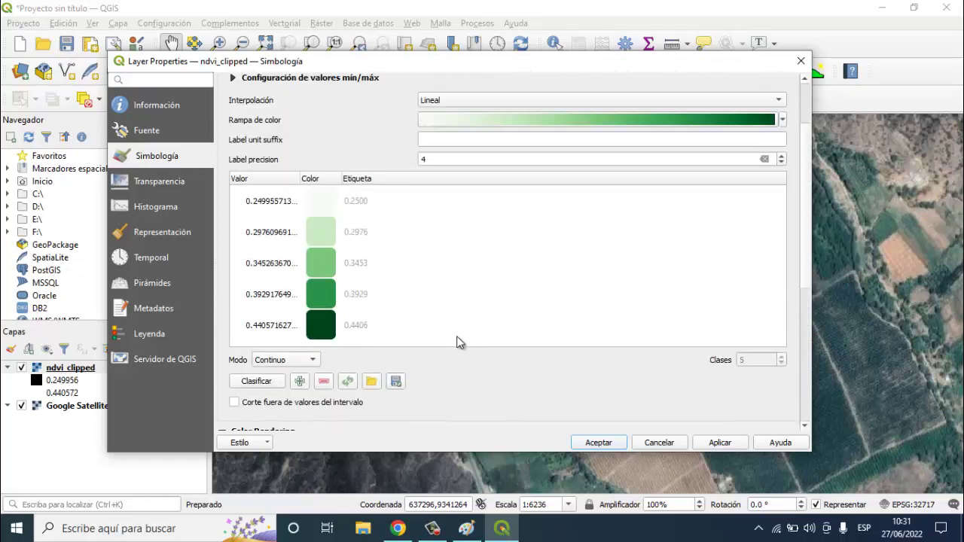
pyautogui.click(720, 443)
pyautogui.click(599, 443)
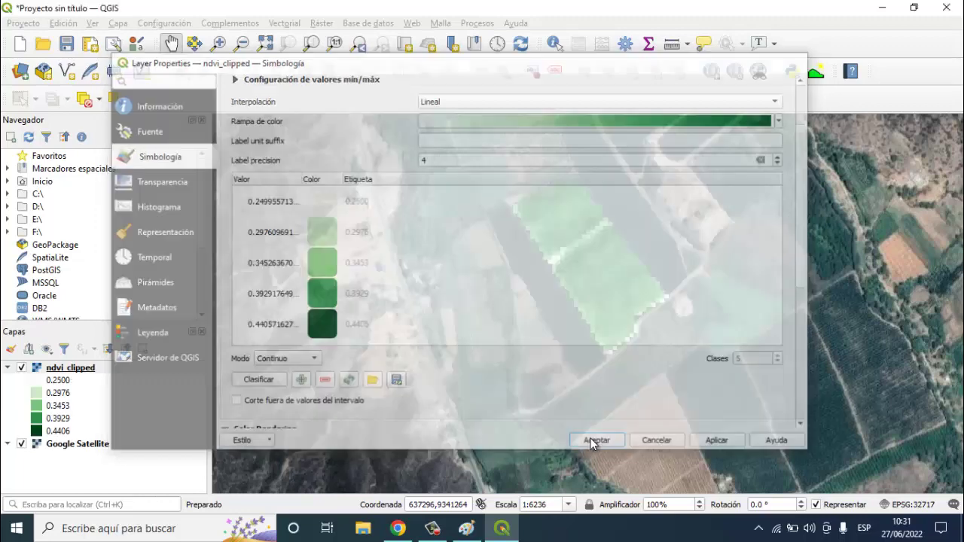
# Step: Recentre the green NDVI field on the map and capture that area as a region screenshot
pyautogui.scroll(1, 579, 294)
pyautogui.moveTo(579, 294); pyautogui.dragTo(549, 361)
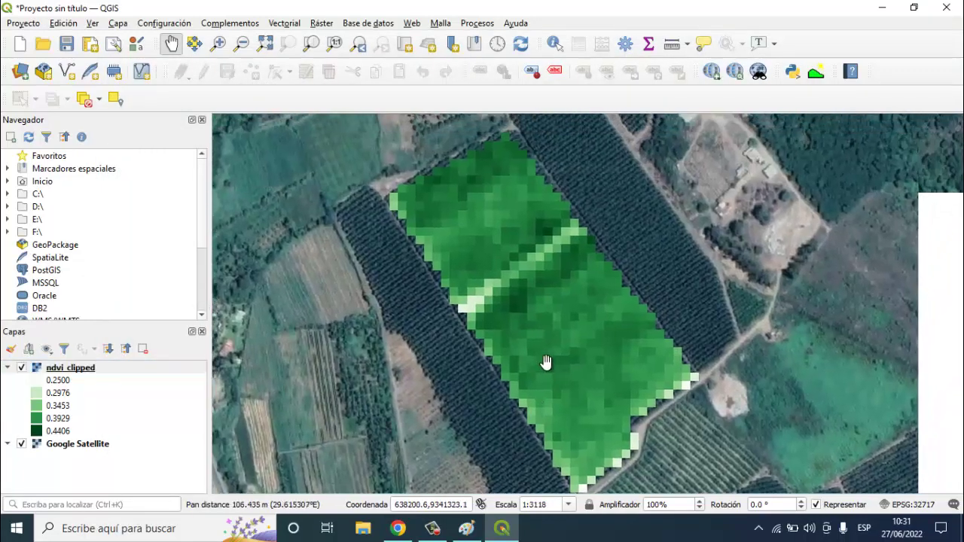
pyautogui.scroll(-1, 534, 351)
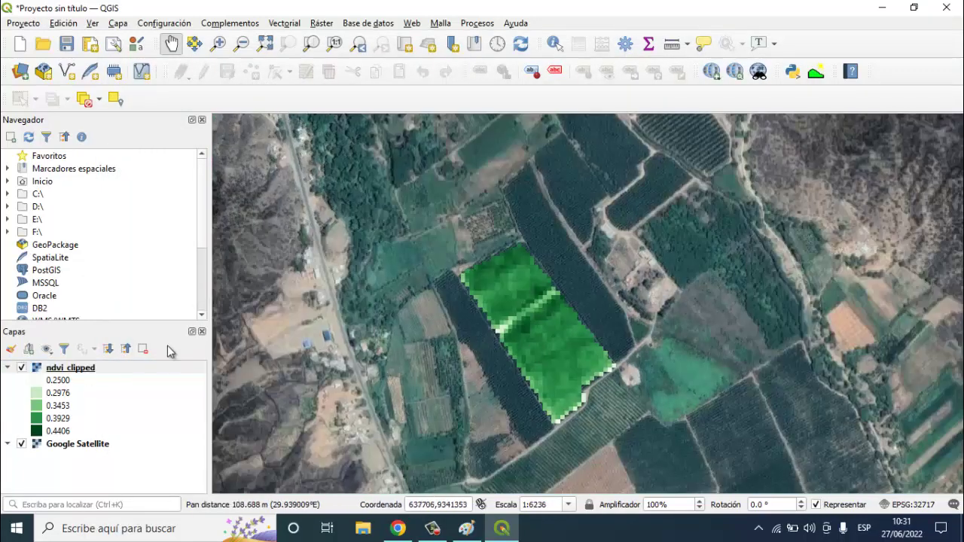
pyautogui.click(59, 406)
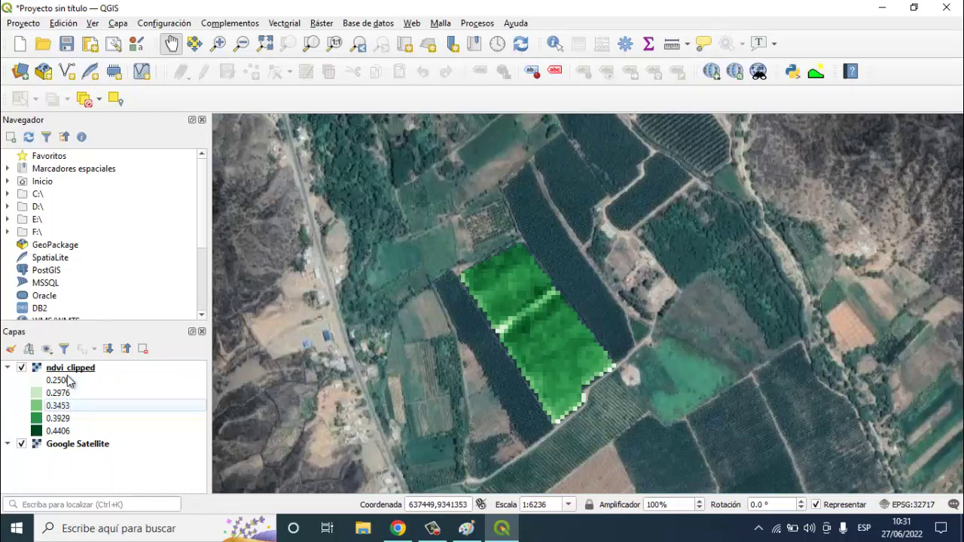
pyautogui.scroll(1, 445, 328)
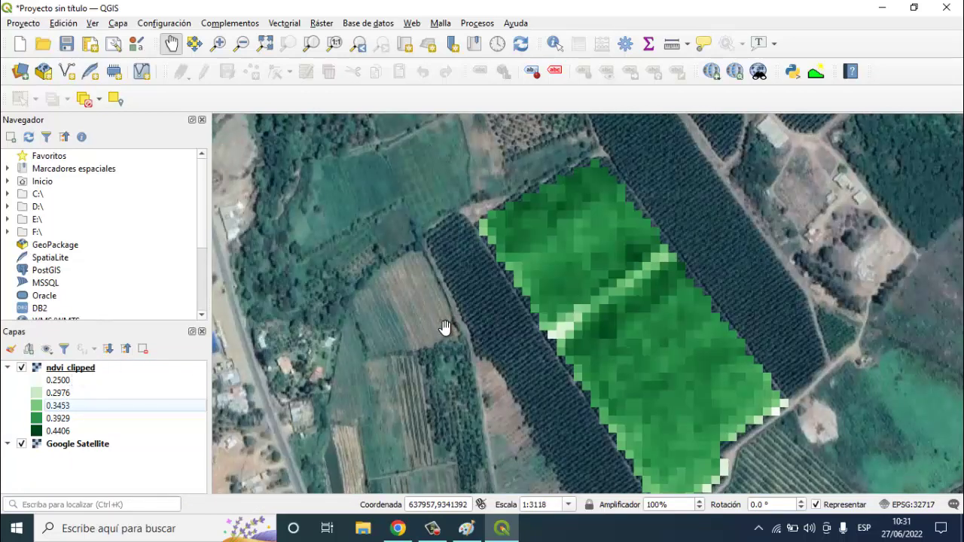
pyautogui.scroll(-1, 446, 328)
pyautogui.press('Print')
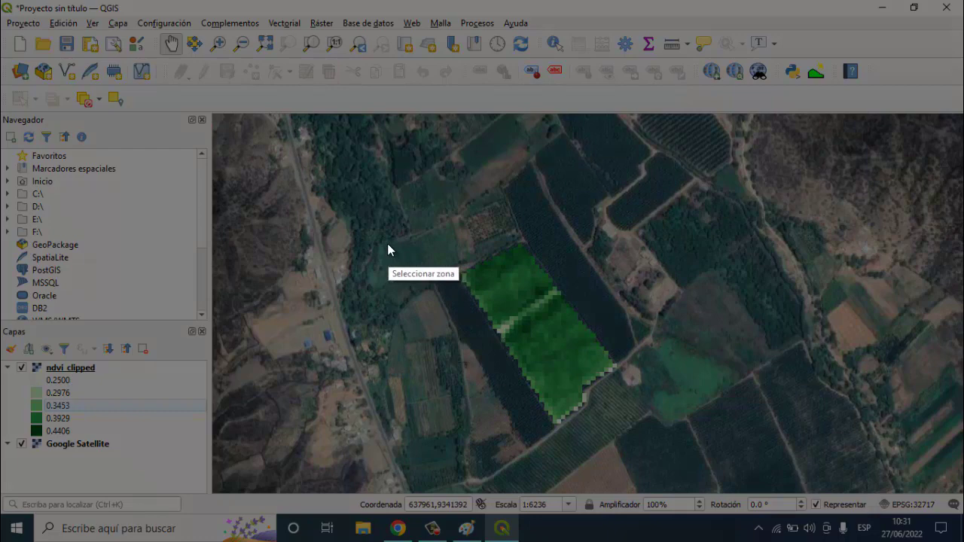
pyautogui.moveTo(388, 236)
pyautogui.mouseDown()
pyautogui.moveTo(463, 266)
pyautogui.moveTo(715, 434)
pyautogui.mouseUp()
# Step: Paste the NDVI map capture onto the Paint canvas
pyautogui.click(662, 447)
pyautogui.click(467, 528)
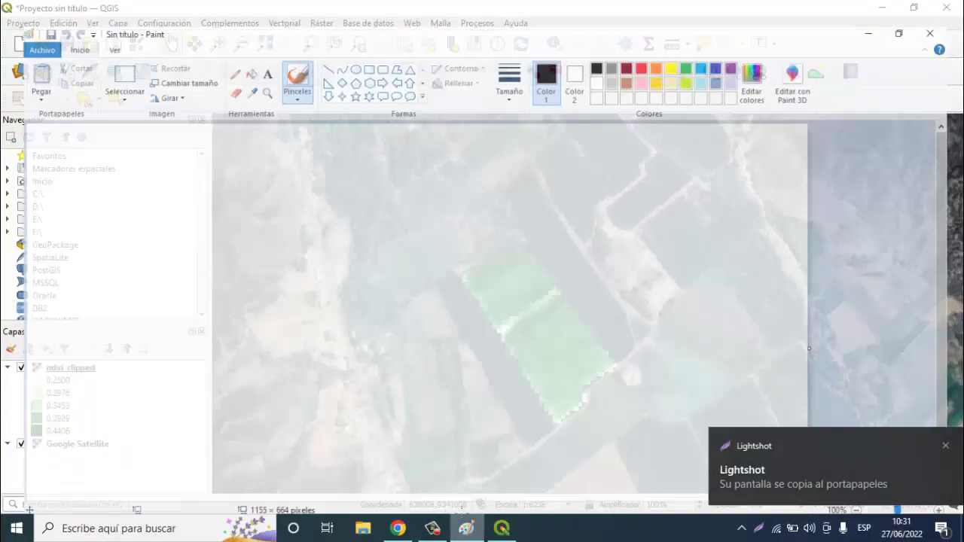
pyautogui.hotkey('ctrl', 'v')
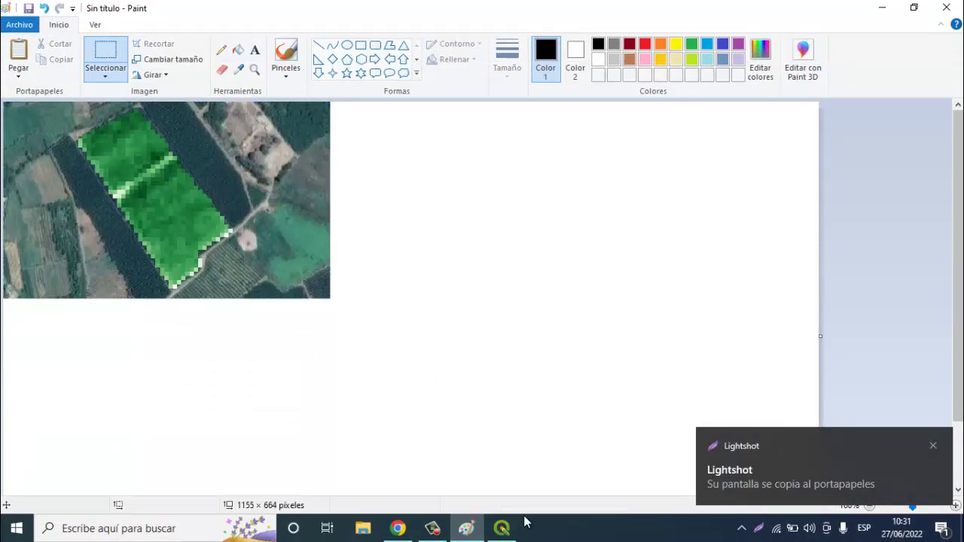
# Step: Capture the QGIS legend, paste it at the clip's top-right corner, and close Paint
pyautogui.click(502, 528)
pyautogui.press('Print')
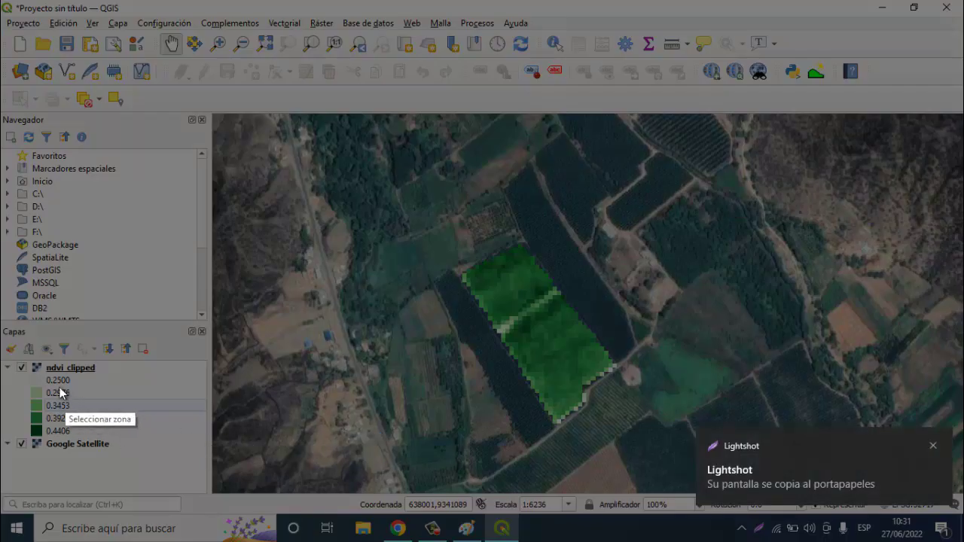
pyautogui.moveTo(16, 373); pyautogui.dragTo(111, 438)
pyautogui.click(90, 452)
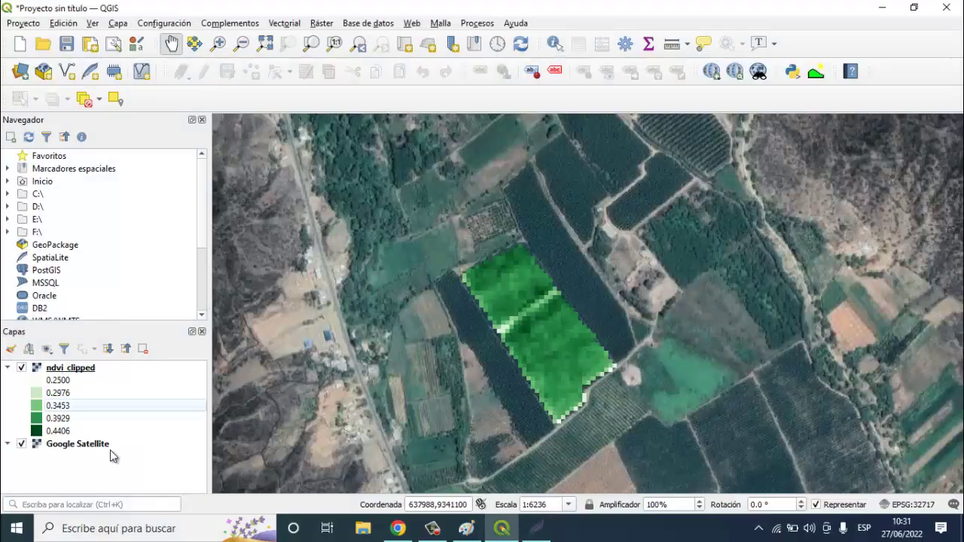
pyautogui.click(466, 528)
pyautogui.hotkey('ctrl', 'v')
pyautogui.moveTo(82, 157); pyautogui.dragTo(294, 157)
pyautogui.click(337, 184)
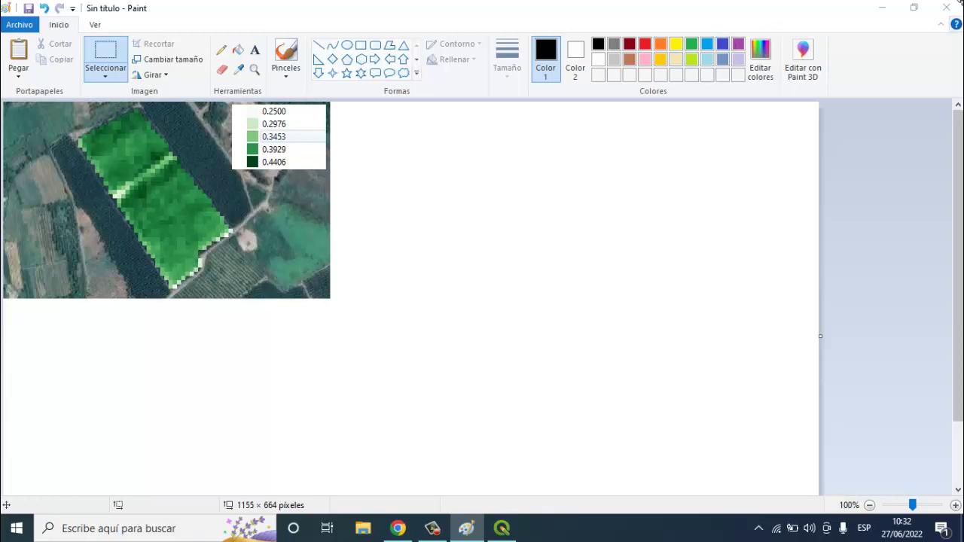
pyautogui.click(952, 8)
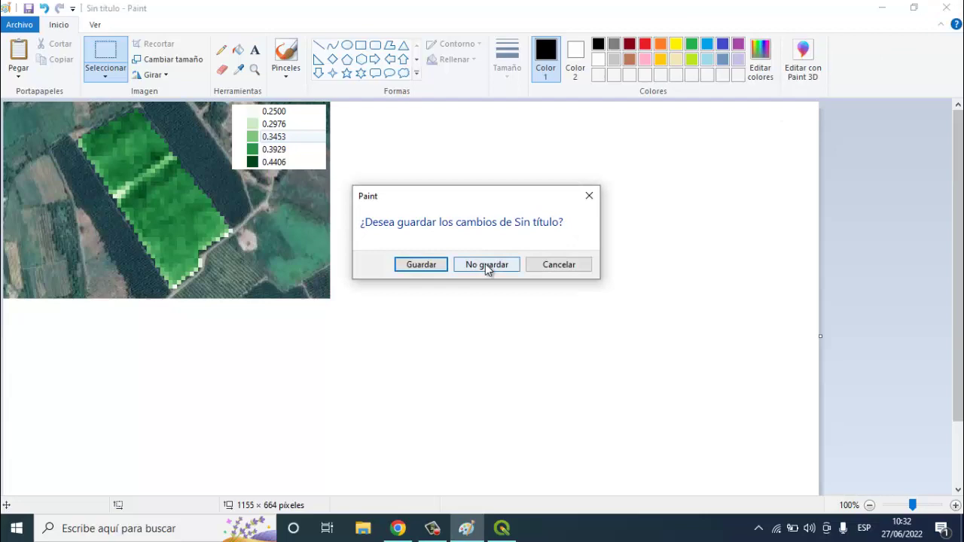
# Step: Discard the unsaved Paint image and go to the QGIS plugin manager
pyautogui.click(486, 263)
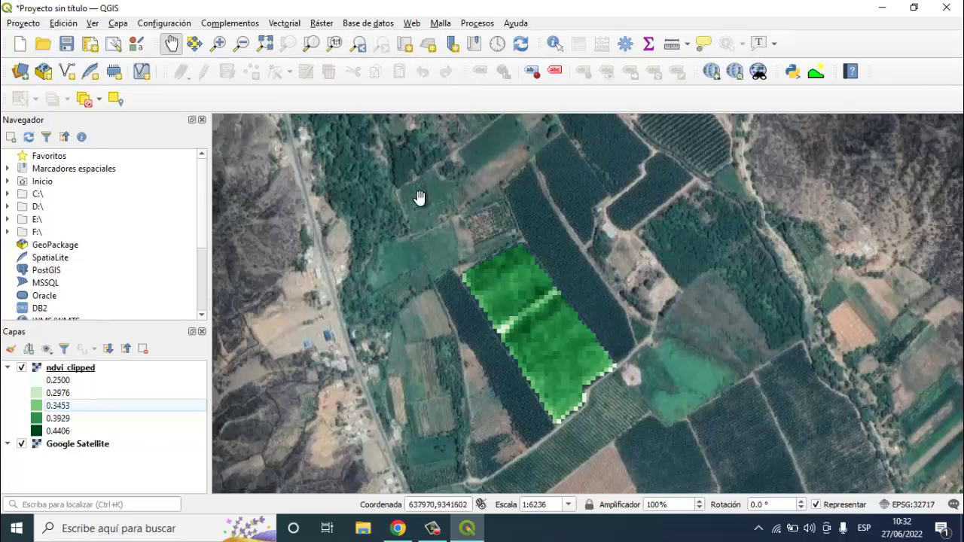
pyautogui.click(256, 27)
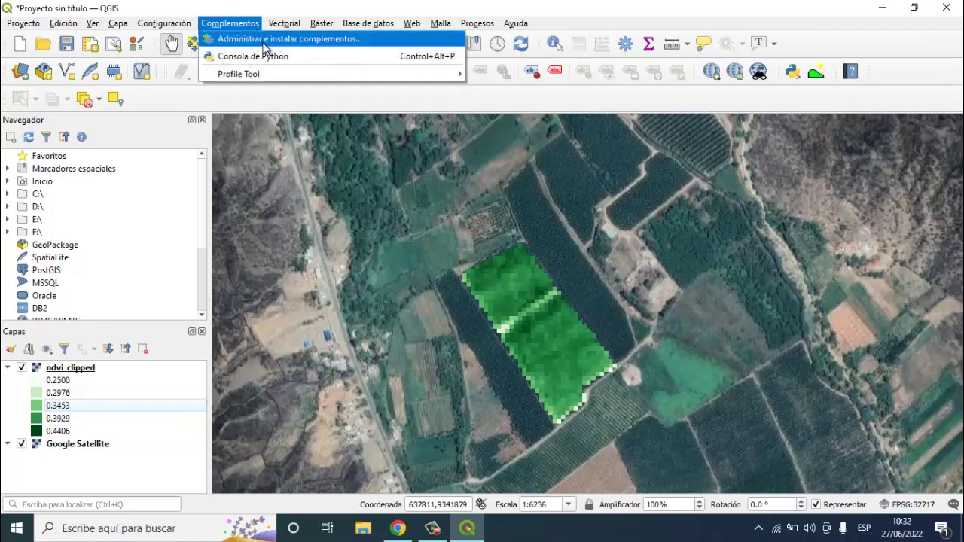
pyautogui.click(265, 47)
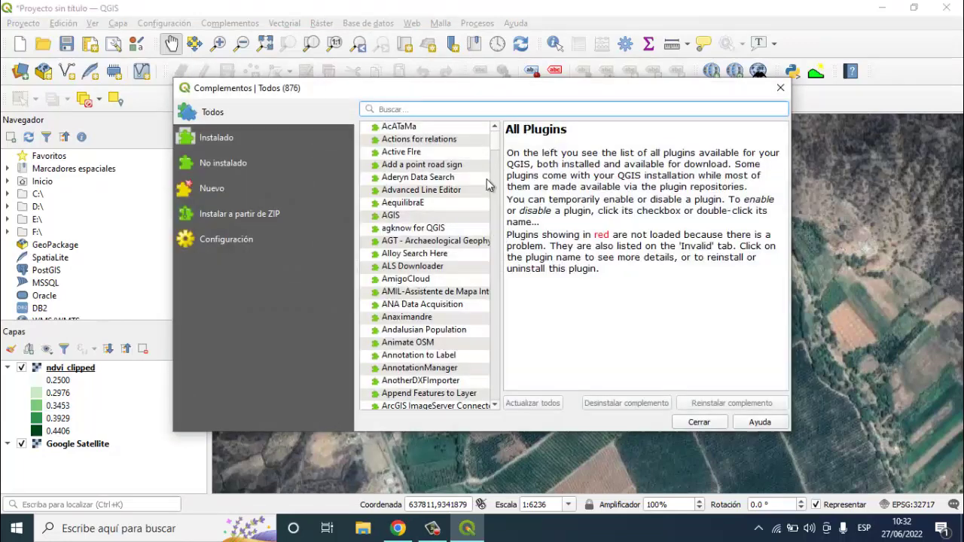
# Step: Search 'profile tool', confirm Profile tool 4.2.2 is installed, and close the manager
pyautogui.write('p')
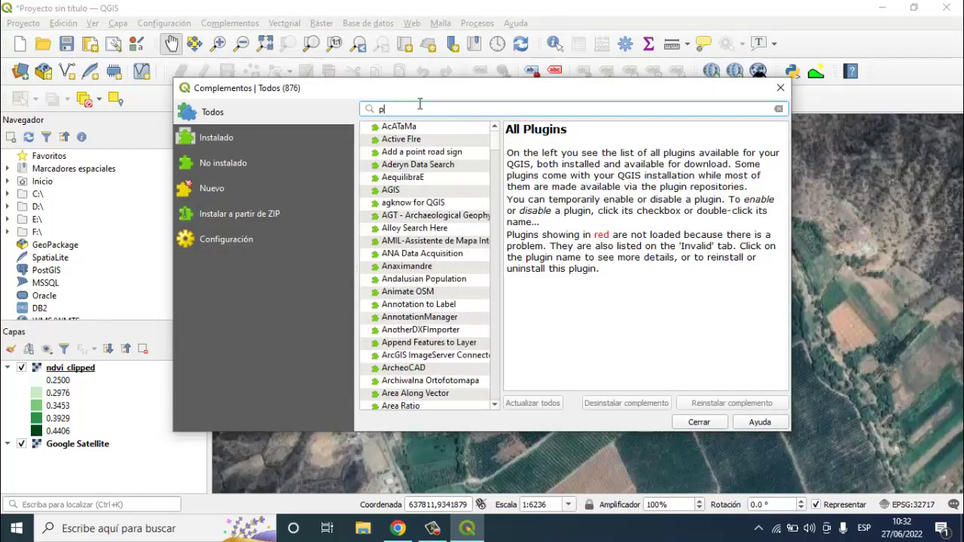
pyautogui.write('rofile tool')
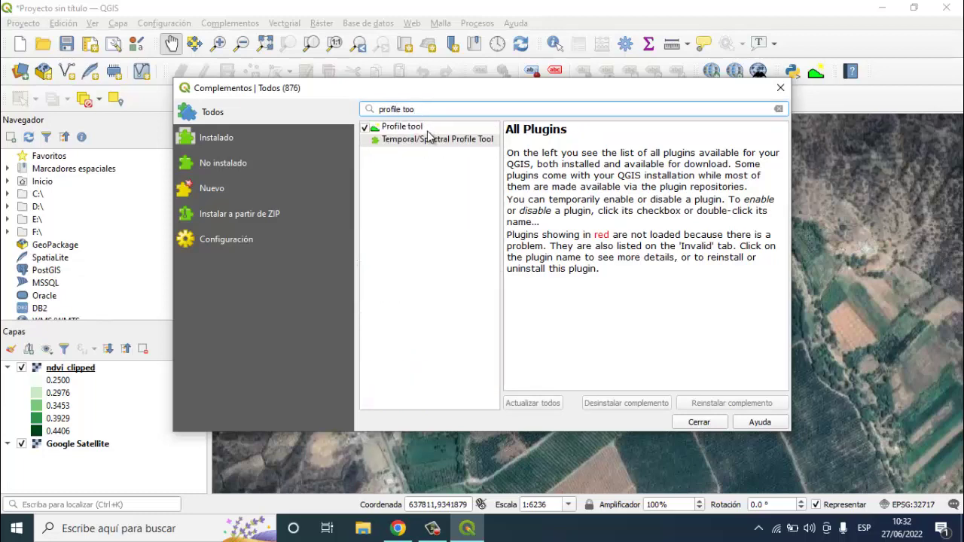
pyautogui.click(406, 130)
pyautogui.scroll(-3, 614, 229)
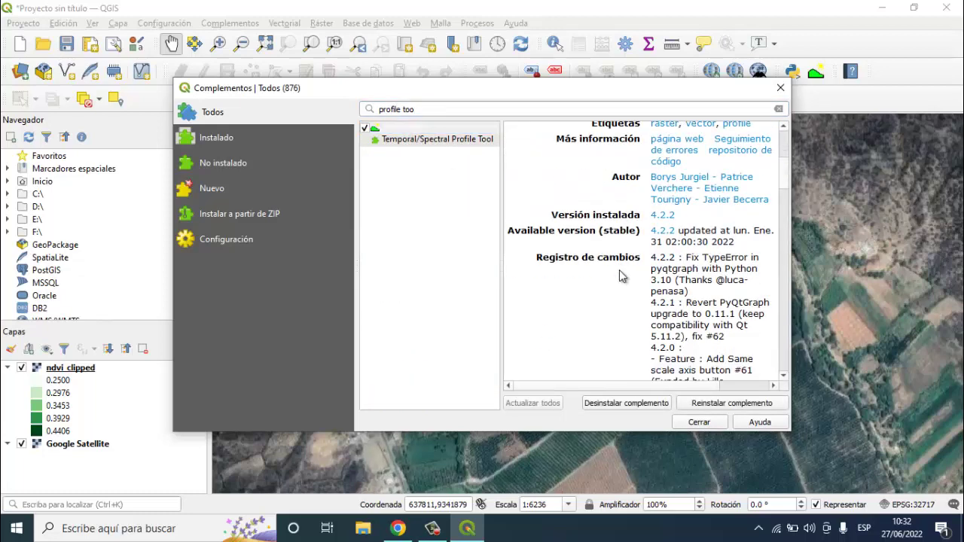
pyautogui.scroll(3, 631, 362)
pyautogui.hscroll(2, 646, 390)
pyautogui.scroll(-3, 725, 381)
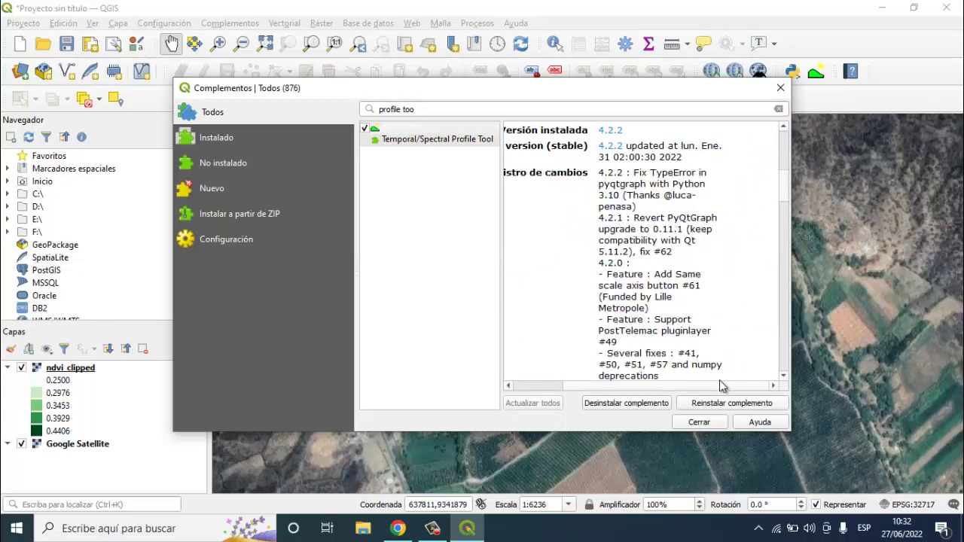
pyautogui.click(699, 422)
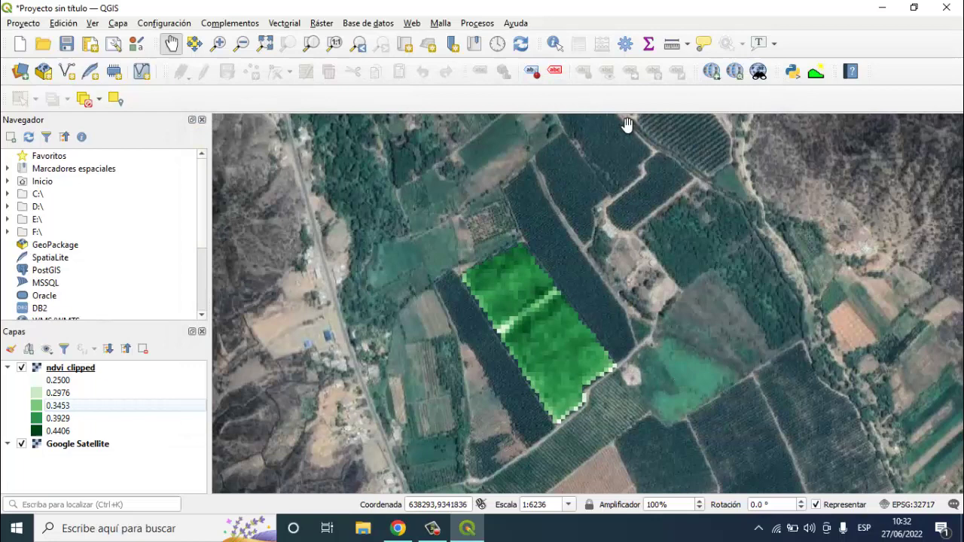
# Step: Open the Profile Tool panel, add the ndvi_clipped layer to it, and zoom in on the field
pyautogui.click(816, 72)
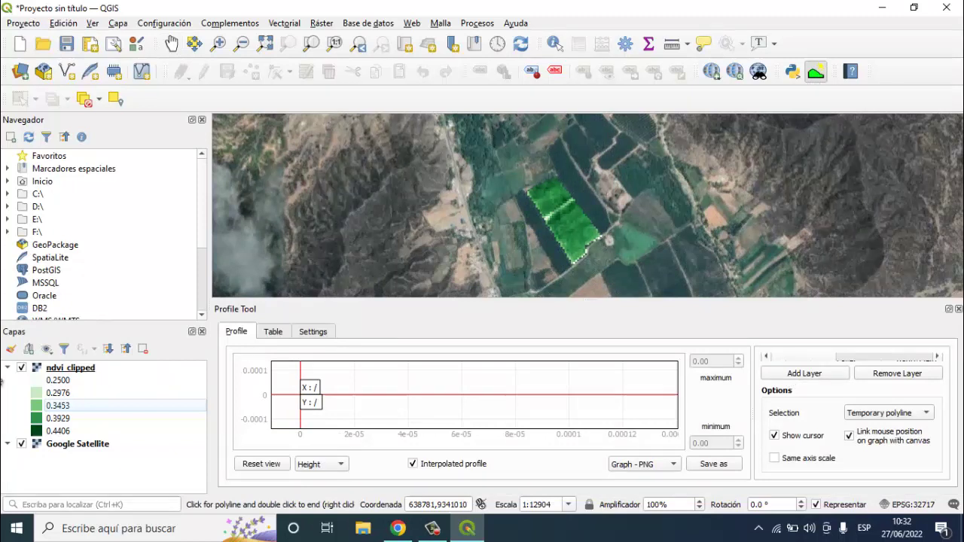
pyautogui.click(79, 370)
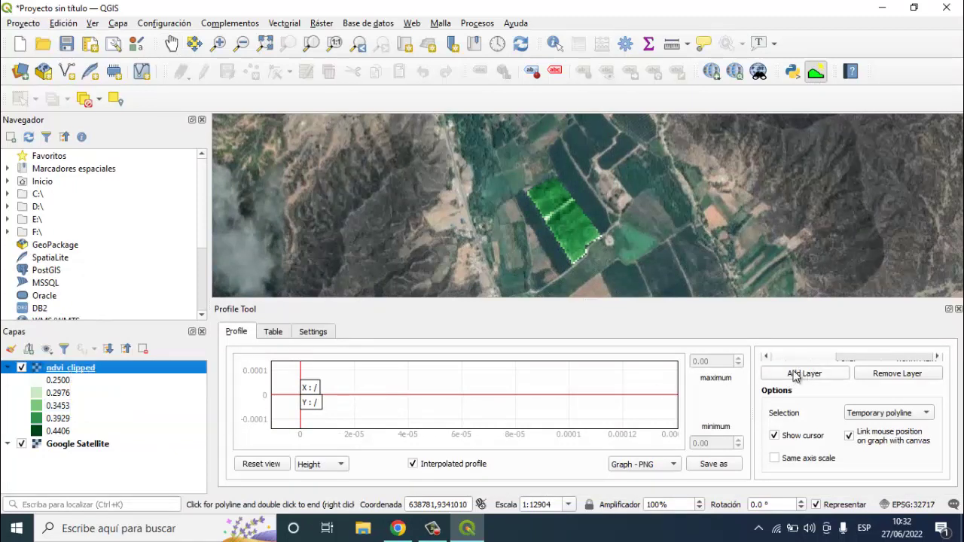
pyautogui.click(803, 373)
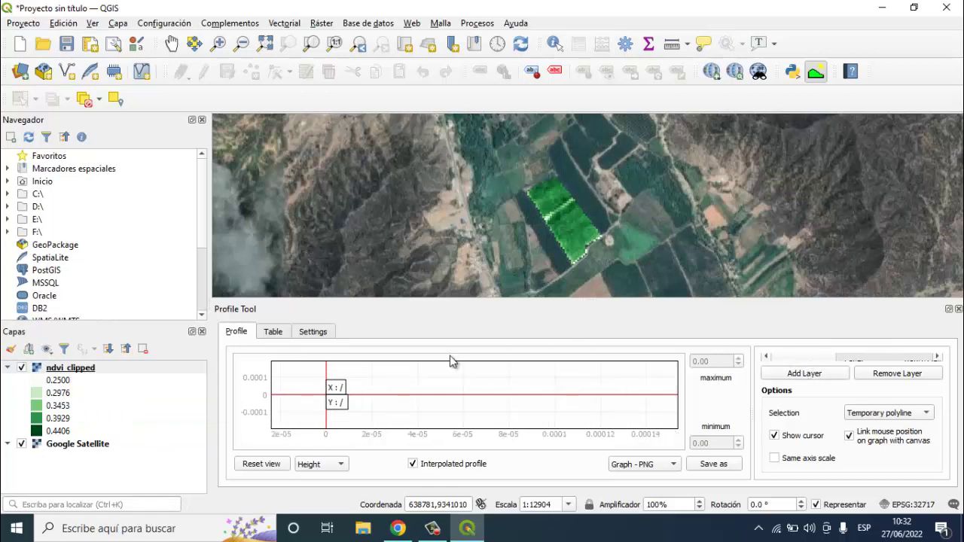
pyautogui.scroll(1, 568, 236)
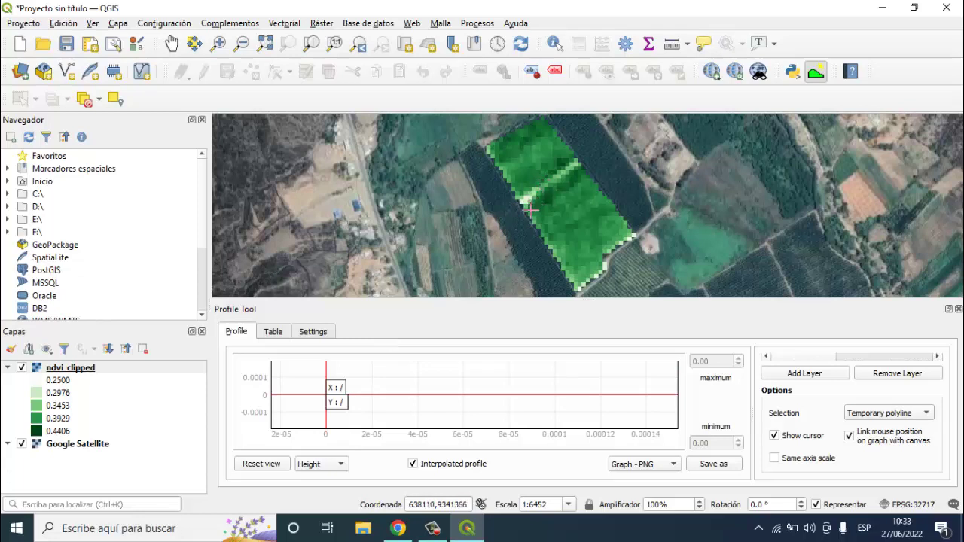
# Step: Draw a profile line across the green field and list its 13 NDVI values (0.414–0.430) as a table
pyautogui.click(531, 210)
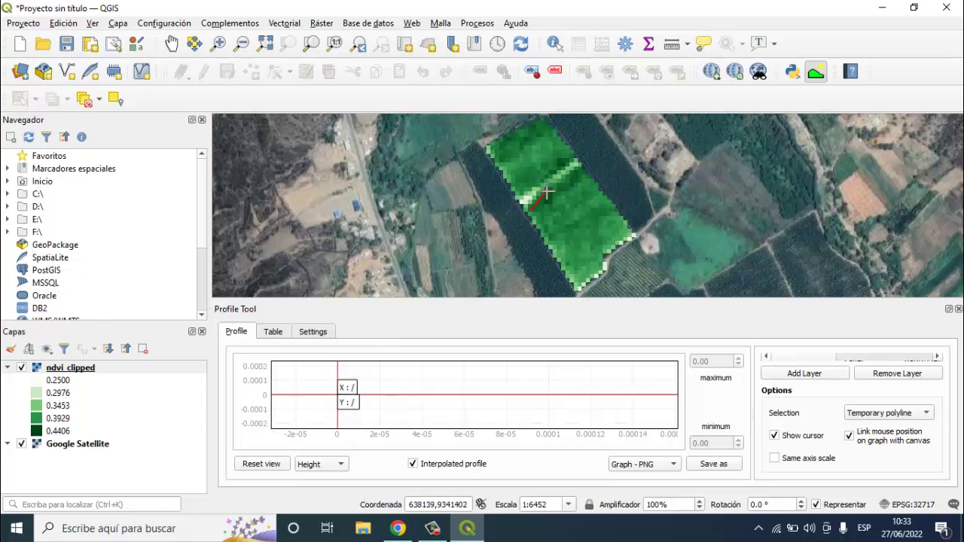
pyautogui.doubleClick(584, 174)
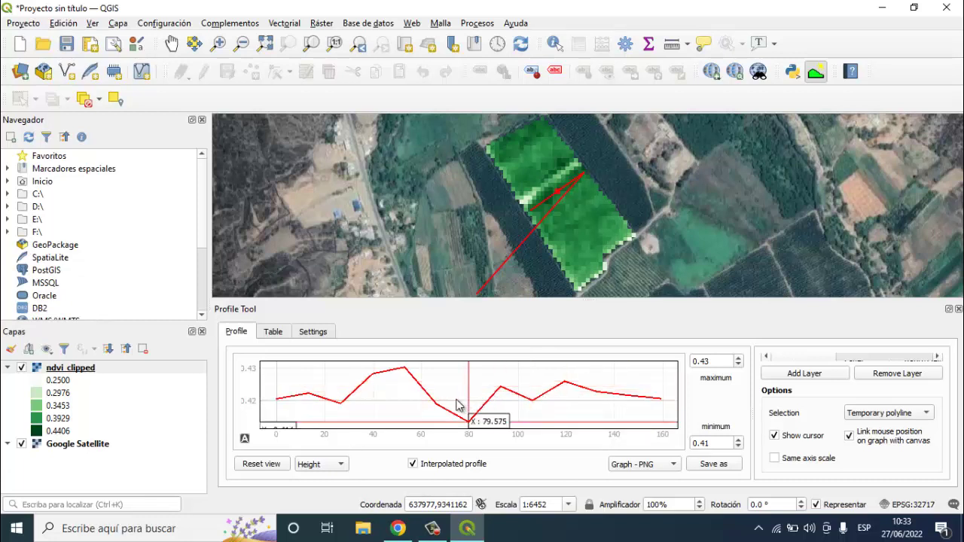
pyautogui.click(274, 332)
pyautogui.click(313, 407)
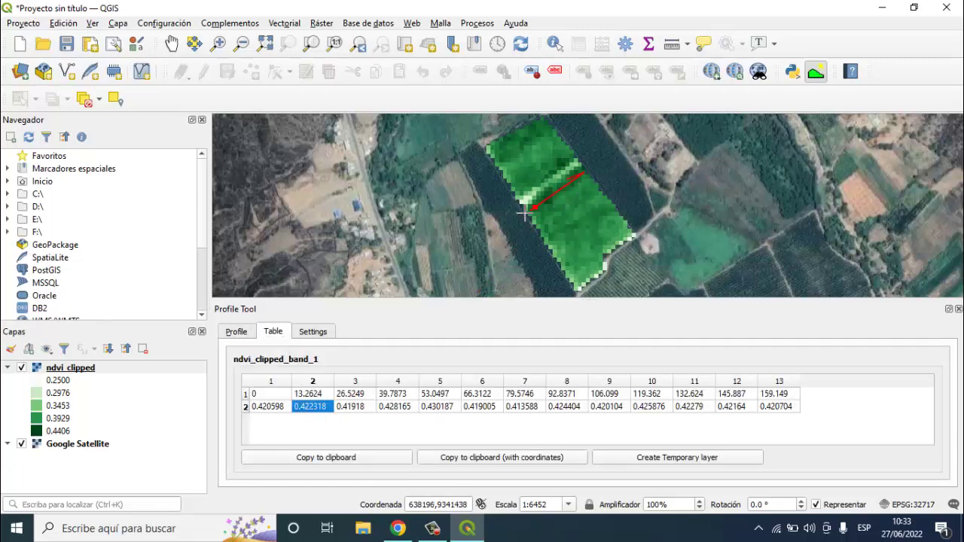
# Step: Replace the profile with a line toward the field's lower edge and graph its 14 NDVI samples
pyautogui.rightClick(579, 176)
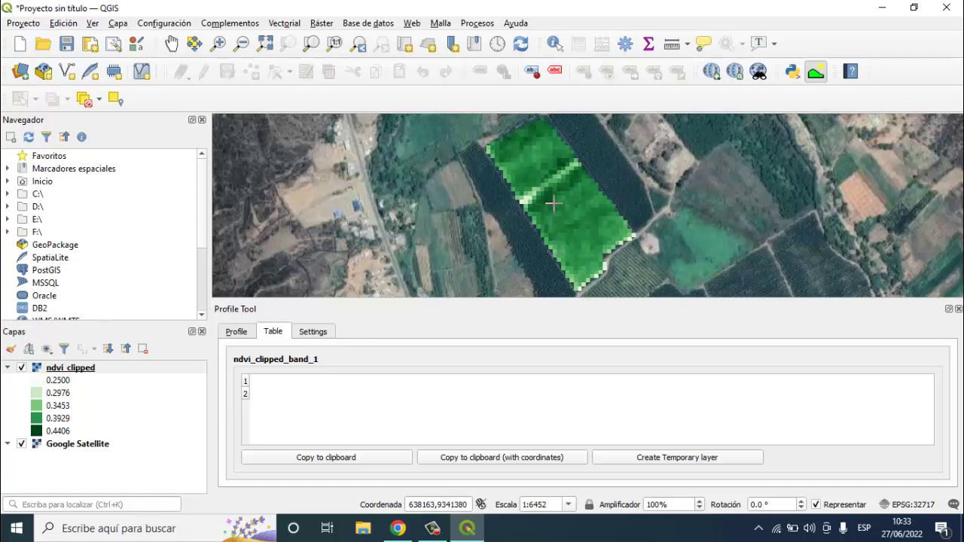
pyautogui.doubleClick(602, 266)
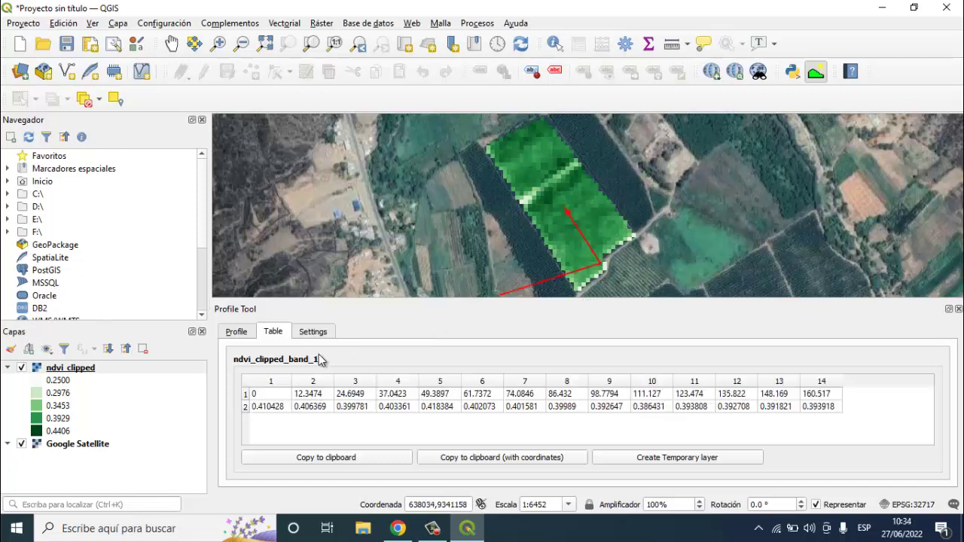
pyautogui.click(243, 333)
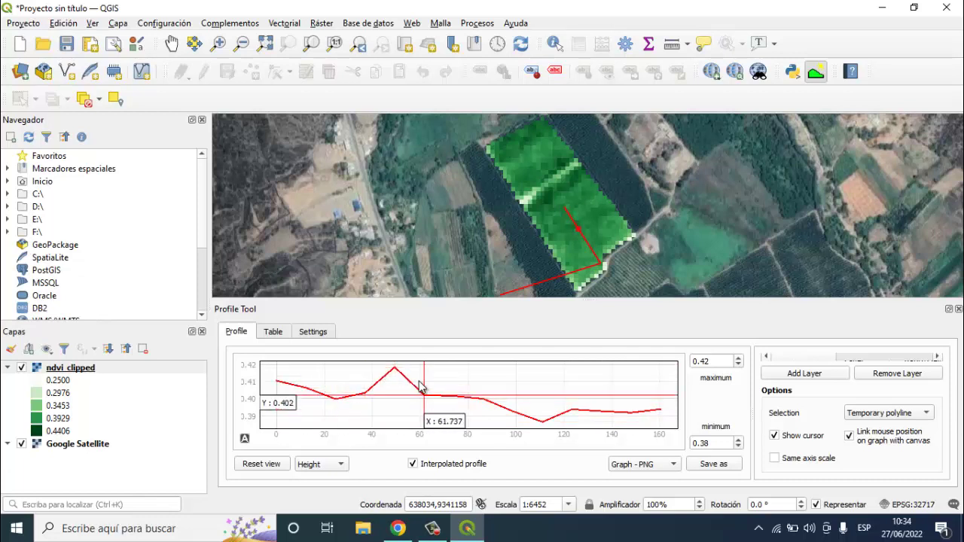
# Step: Draw several profile lines across the green field to graph NDVI, then clear the profile
pyautogui.click(574, 215)
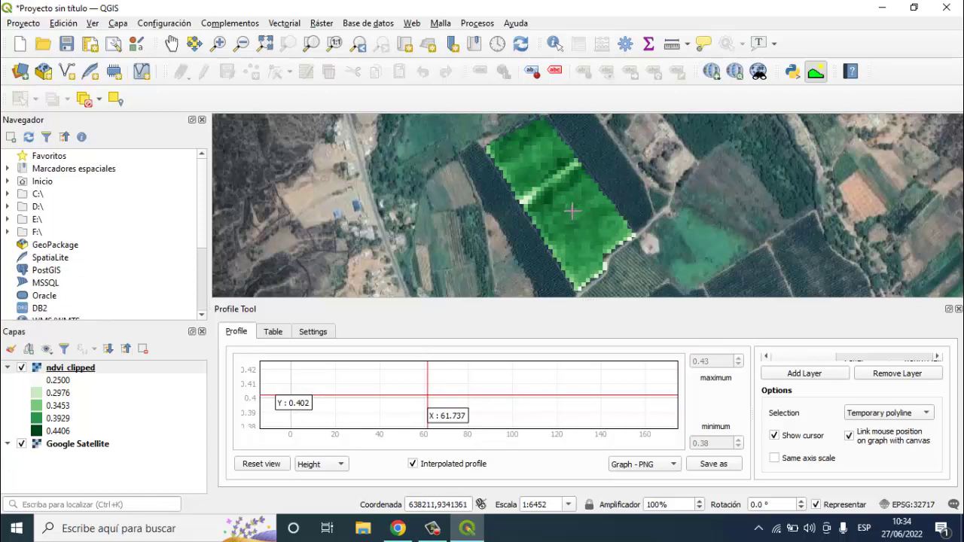
pyautogui.doubleClick(595, 256)
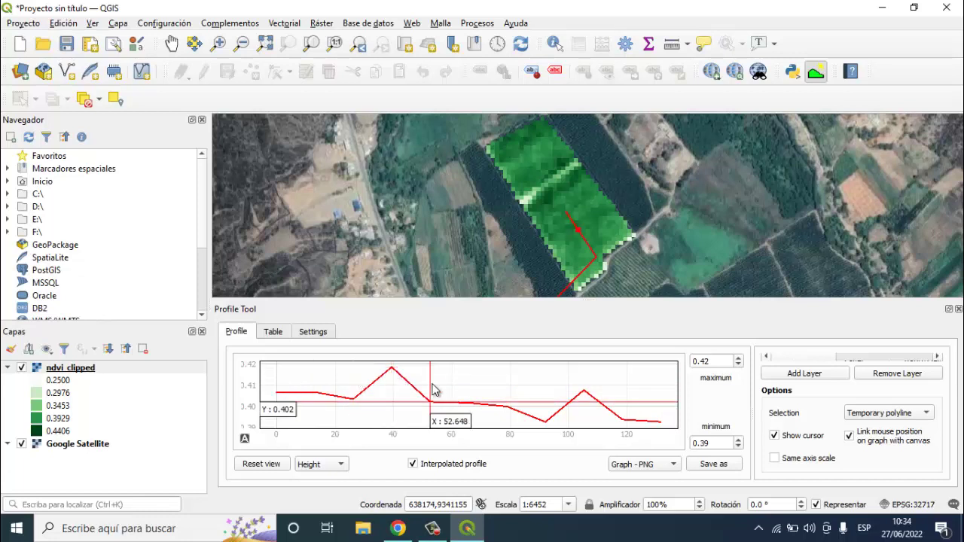
pyautogui.doubleClick(548, 187)
pyautogui.click(549, 191)
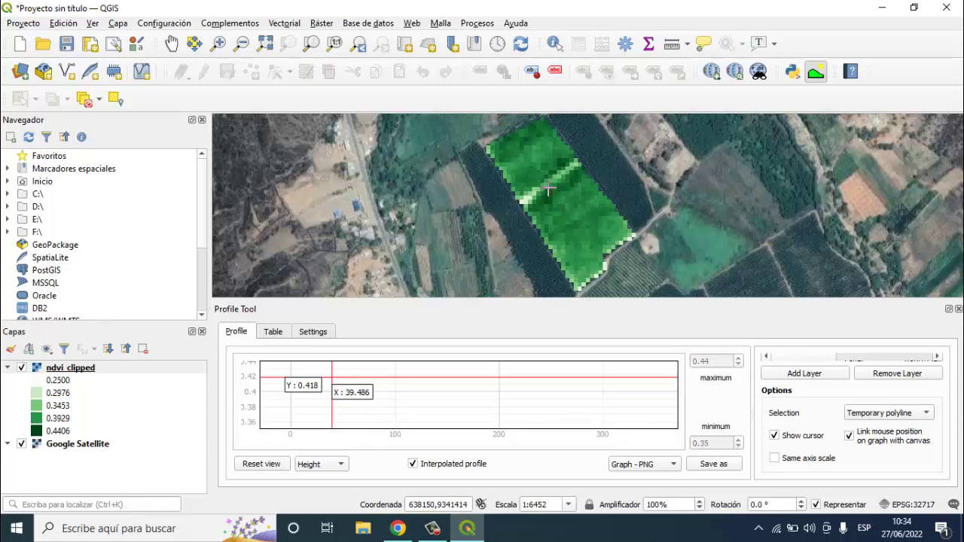
pyautogui.doubleClick(603, 266)
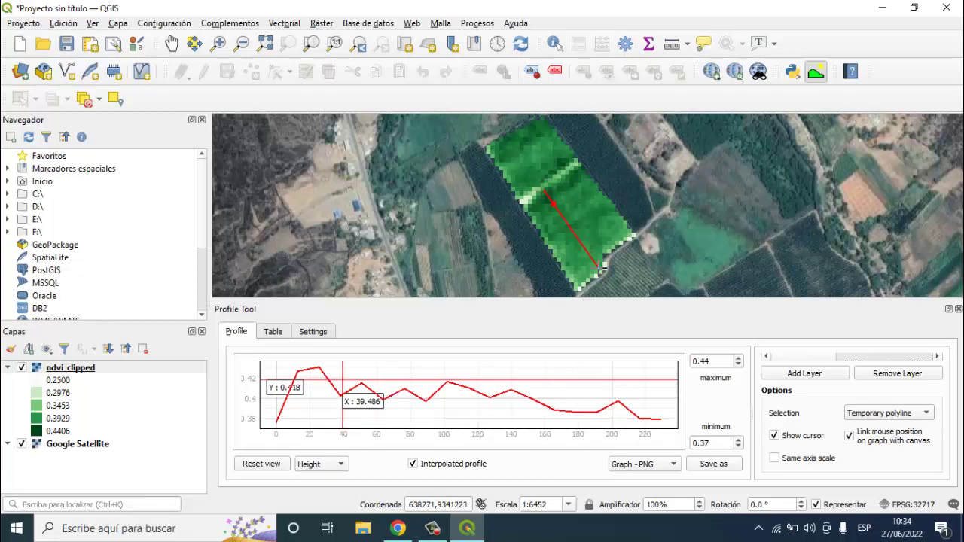
pyautogui.click(562, 208)
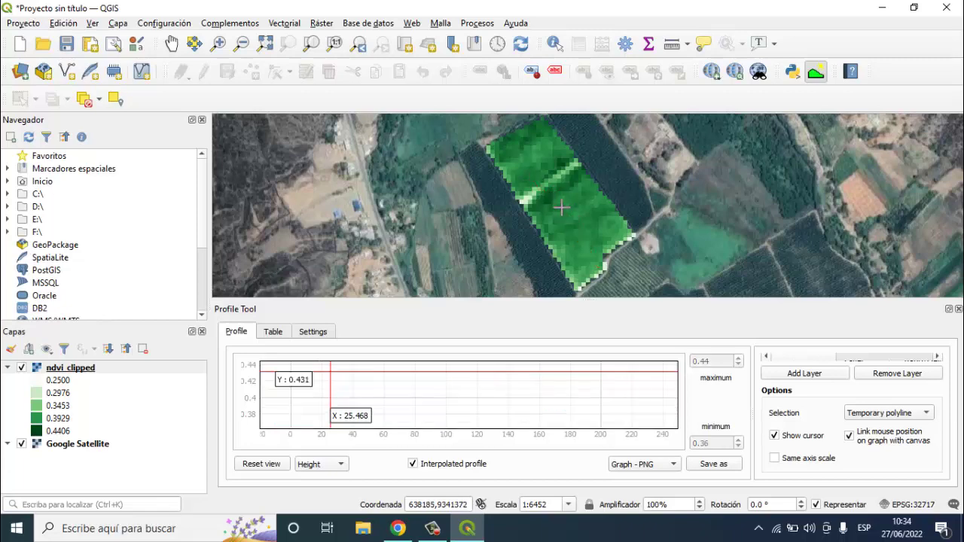
# Step: Search Google for 'pendiente cultivo' in a new browser tab
pyautogui.click(398, 528)
pyautogui.click(475, 7)
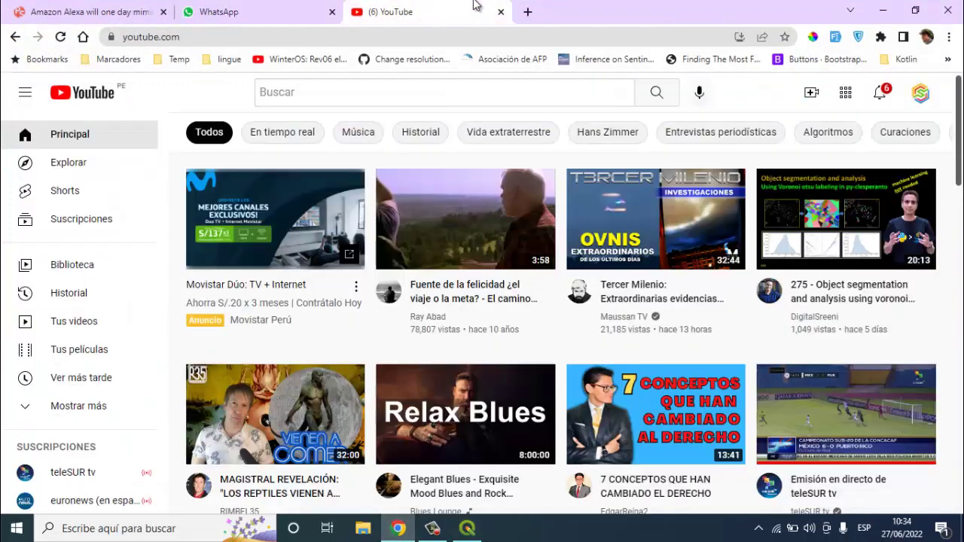
pyautogui.click(525, 9)
pyautogui.write('pendiente xul')
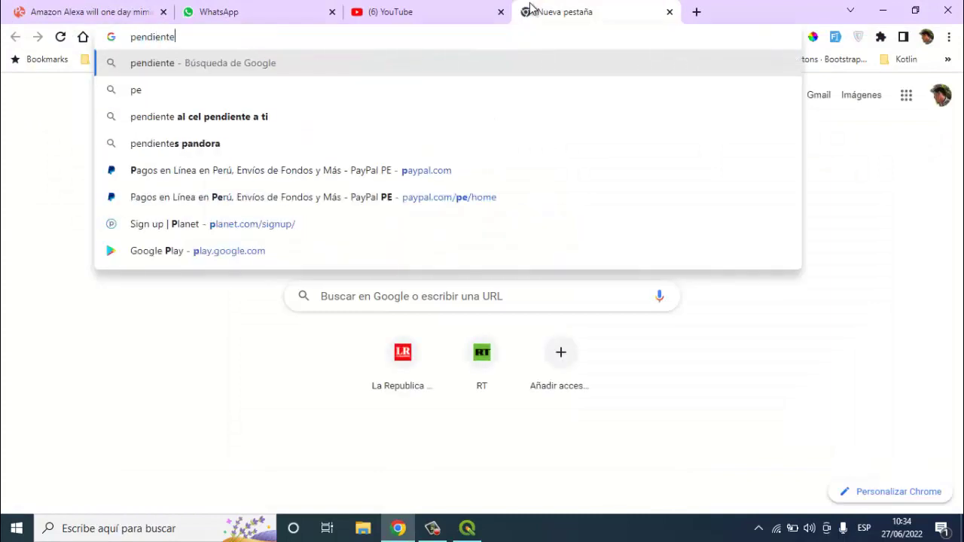
pyautogui.press('BackSpace')
pyautogui.press('BackSpace')
pyautogui.press('BackSpace')
pyautogui.press('BackSpace')
pyautogui.write('cultivo')
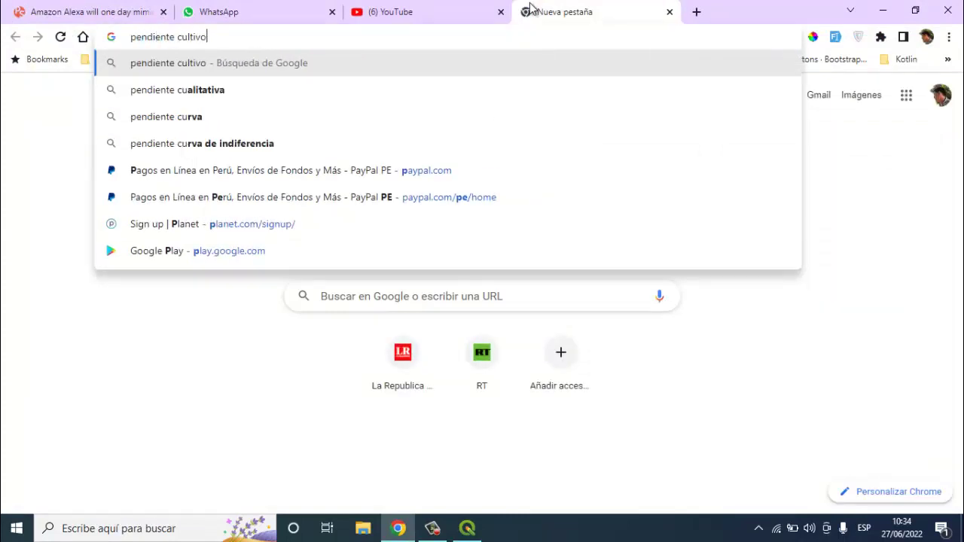
pyautogui.press('Return')
# Step: Browse the image results and preview the vineyard-on-a-slope picture
pyautogui.click(191, 159)
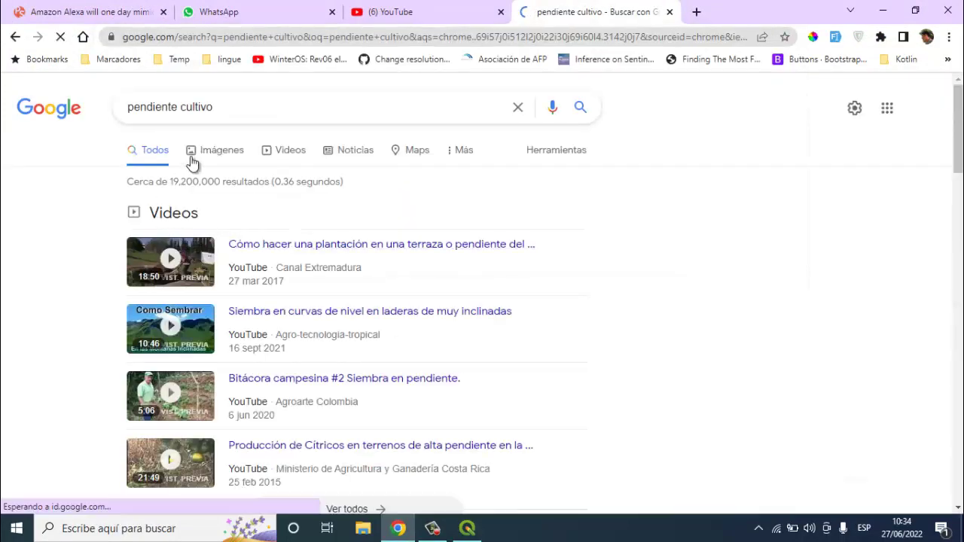
pyautogui.scroll(-4, 200, 163)
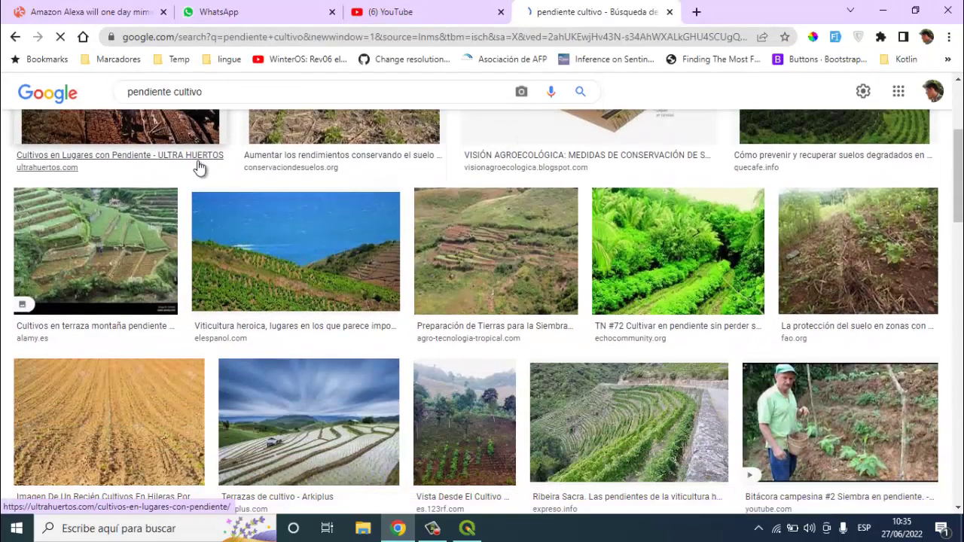
pyautogui.scroll(3, 201, 167)
pyautogui.scroll(-2, 398, 252)
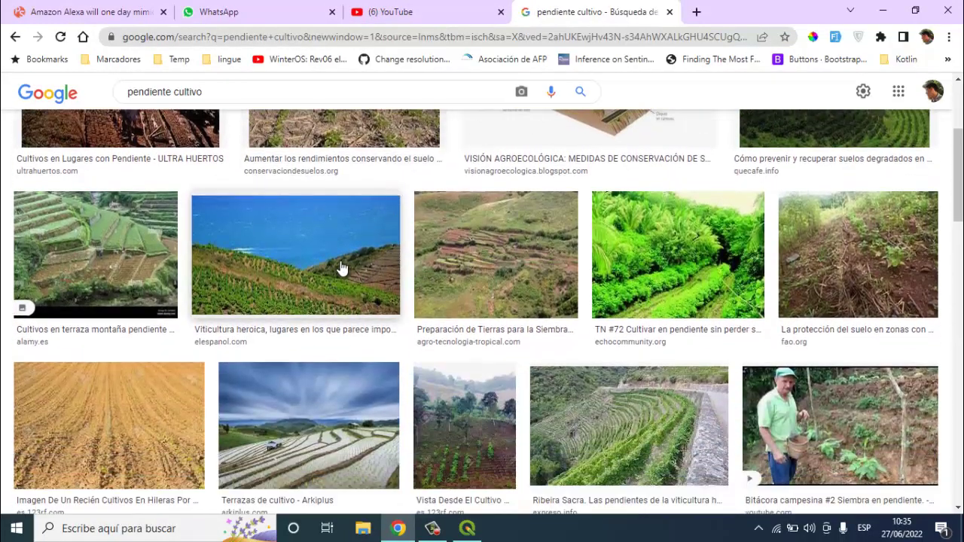
pyautogui.scroll(-2, 305, 260)
pyautogui.scroll(-2, 305, 260)
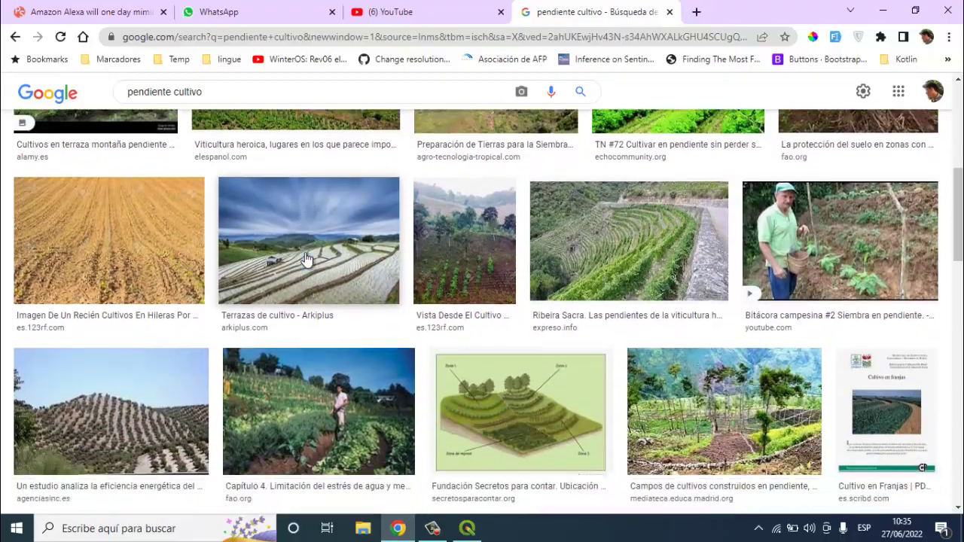
pyautogui.scroll(-4, 305, 259)
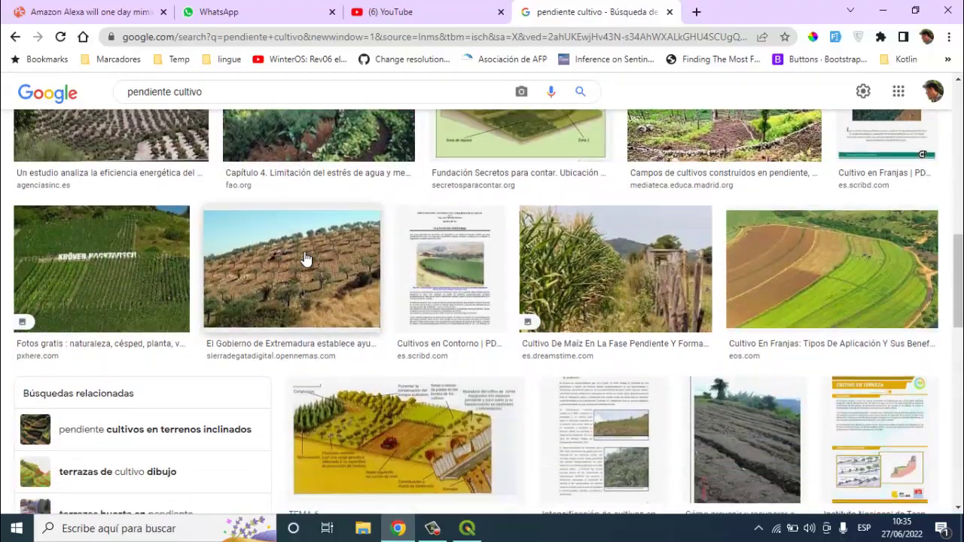
pyautogui.scroll(-4, 306, 260)
pyautogui.scroll(-4, 305, 259)
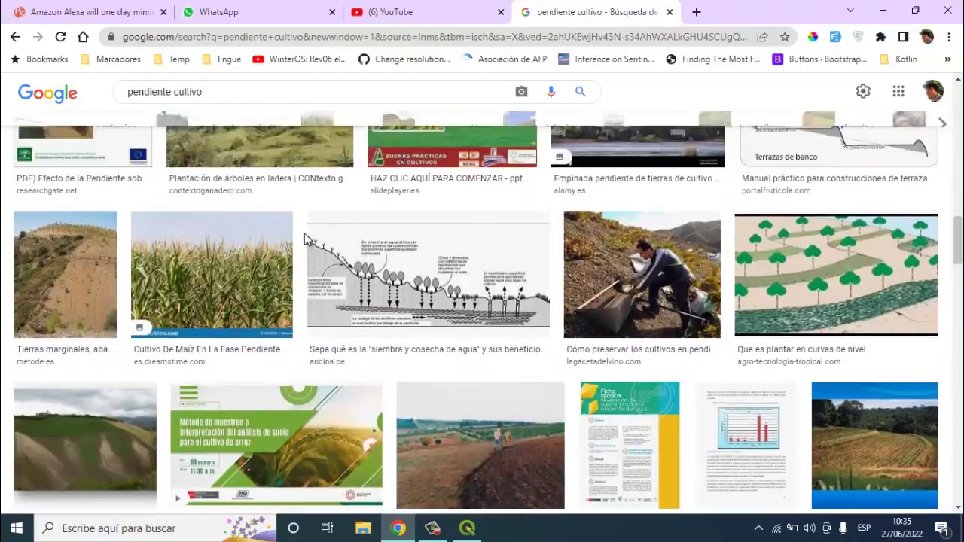
pyautogui.scroll(-5, 304, 238)
pyautogui.scroll(-5, 304, 240)
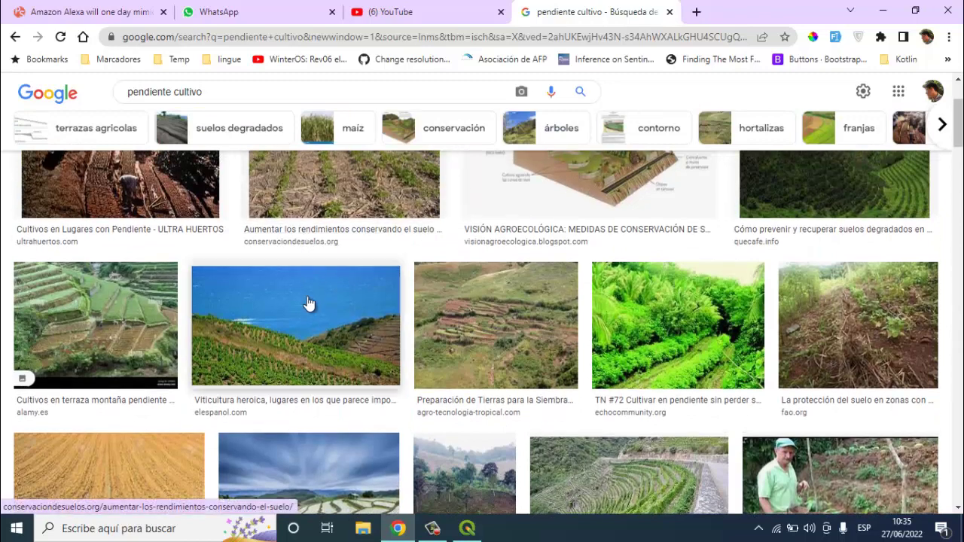
pyautogui.click(307, 303)
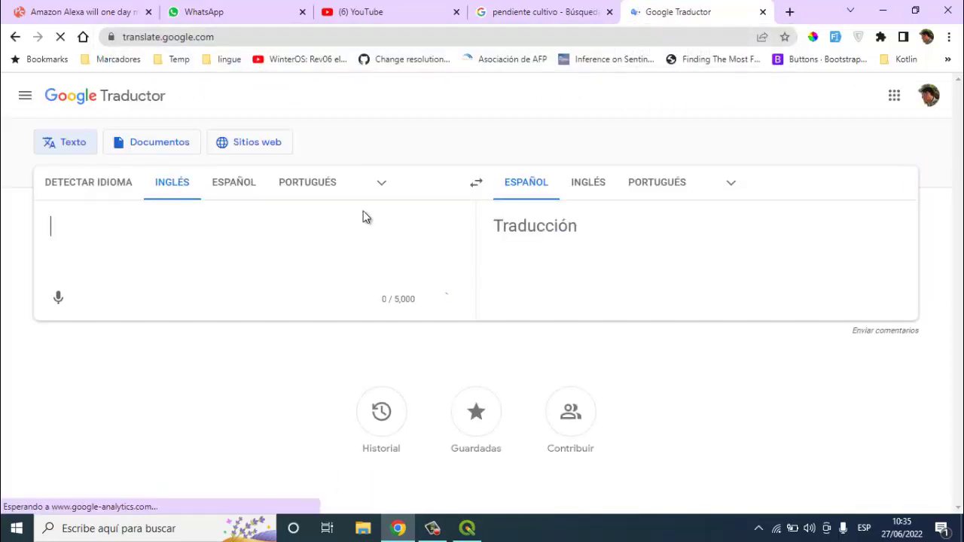
# Step: Translate Spanish 'pendiente' to English, hear the translation, then return to the image results
pyautogui.write('pendiente')
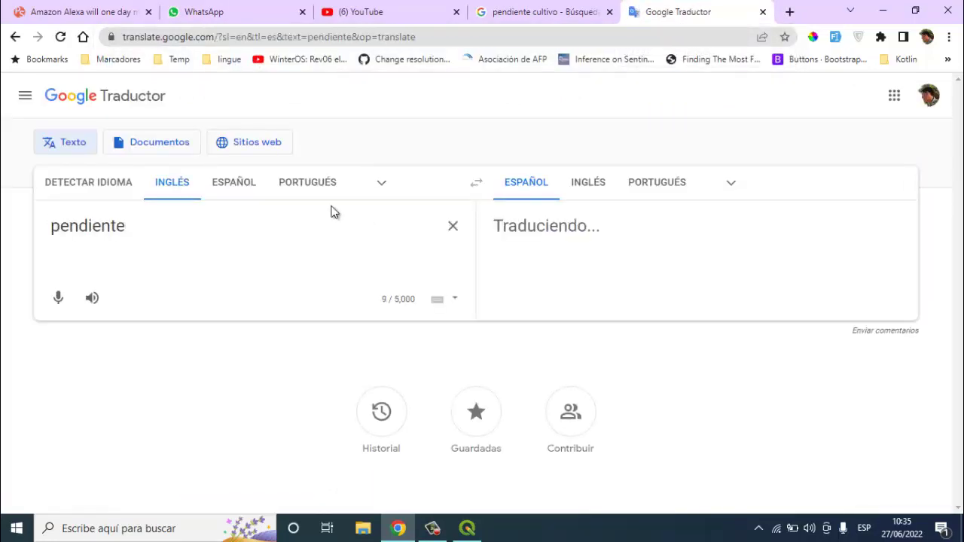
pyautogui.click(255, 183)
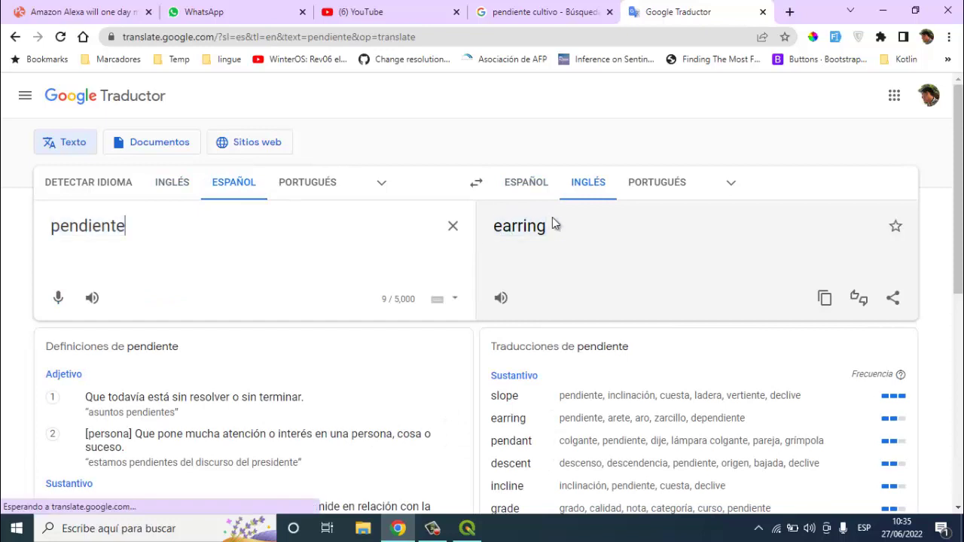
pyautogui.click(501, 298)
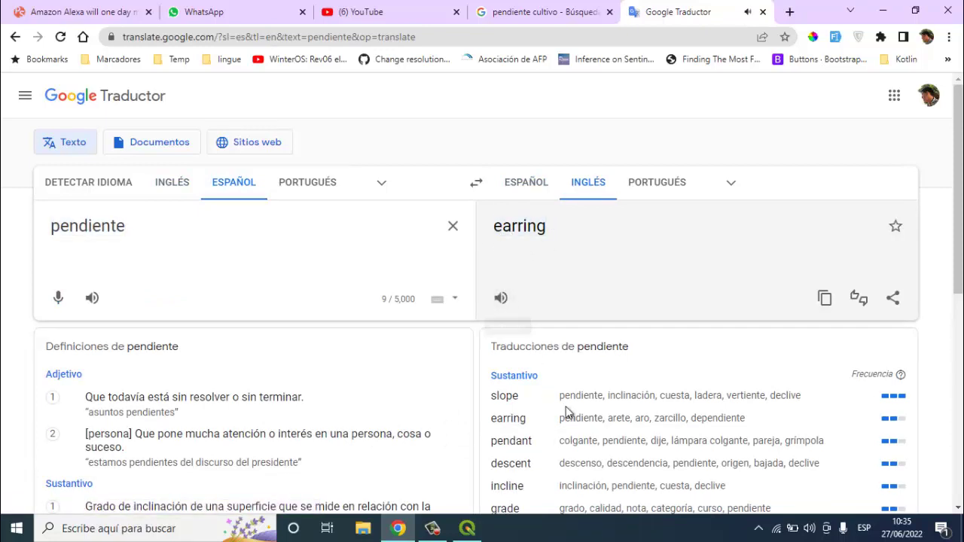
pyautogui.click(503, 11)
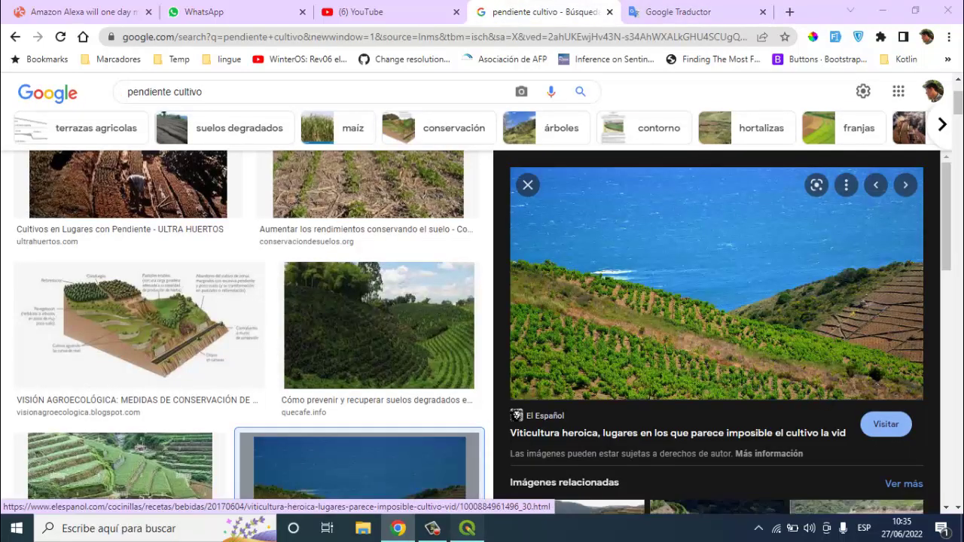
# Step: Finish a new profile line across the field in QGIS to graph its NDVI, then return to the browser
pyautogui.click(467, 529)
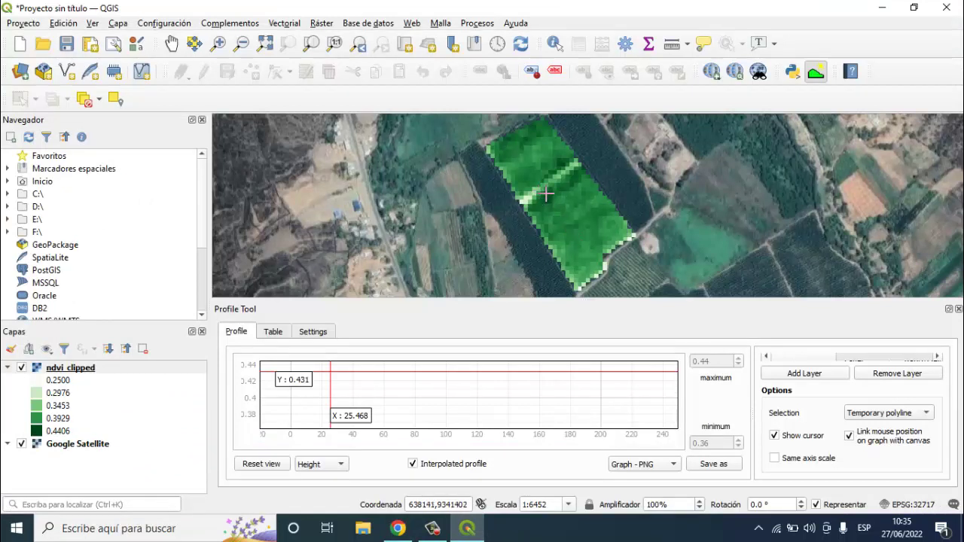
pyautogui.rightClick(600, 268)
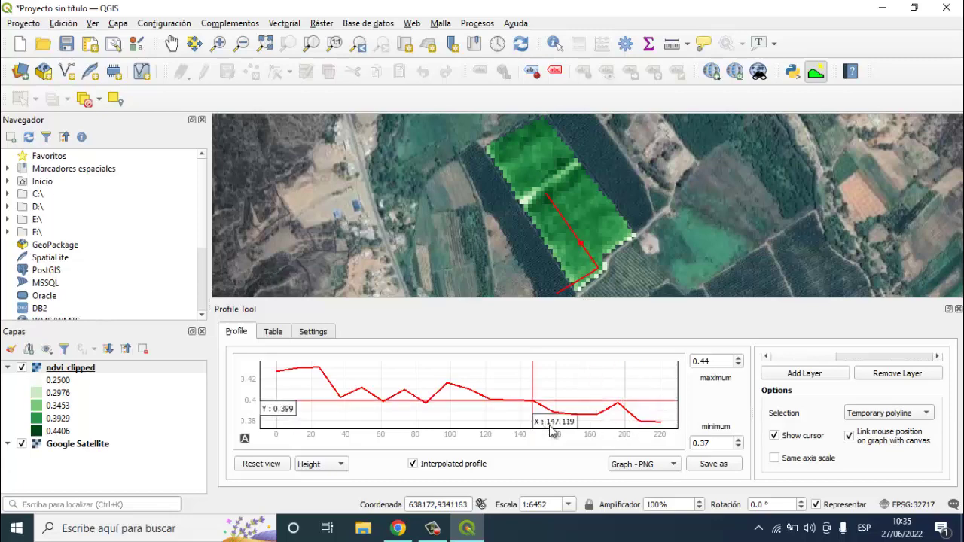
pyautogui.click(398, 528)
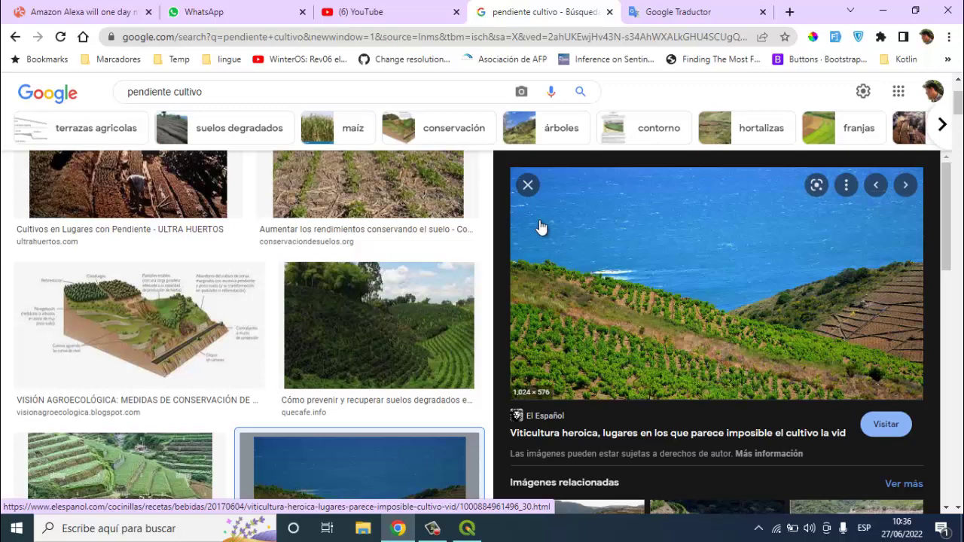
# Step: Close the image preview, then clear the QGIS profile line and close the Profile Tool panel
pyautogui.click(528, 185)
pyautogui.click(467, 531)
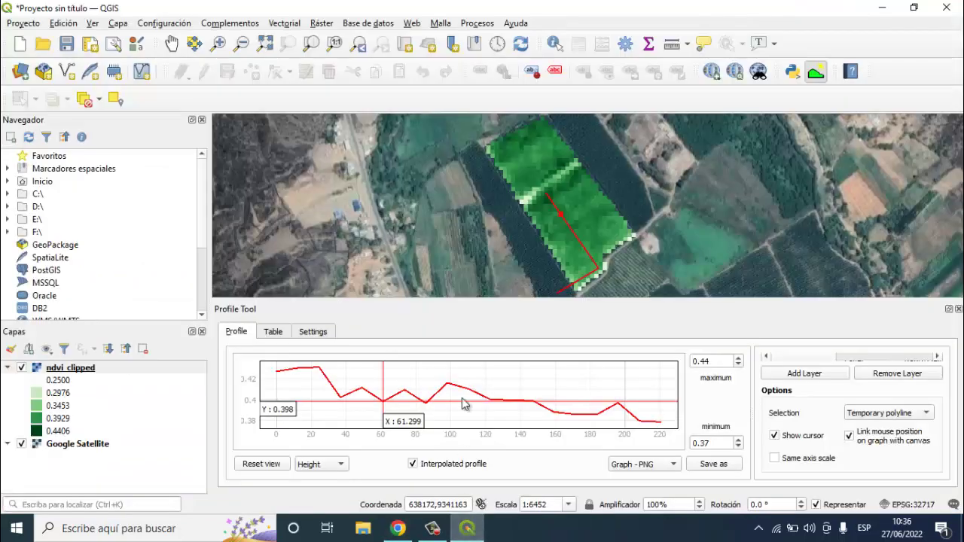
pyautogui.click(573, 236)
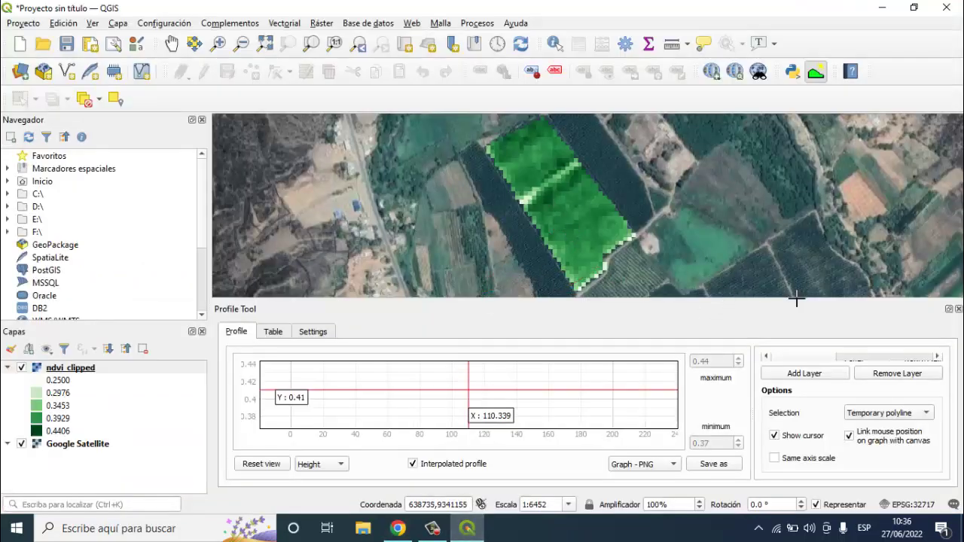
pyautogui.scroll(-1, 641, 213)
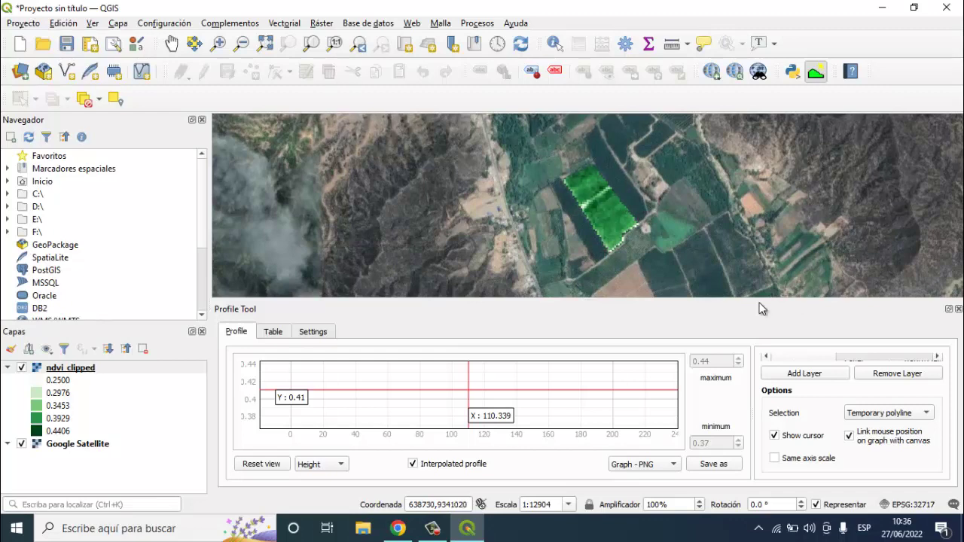
pyautogui.click(958, 309)
pyautogui.scroll(1, 605, 456)
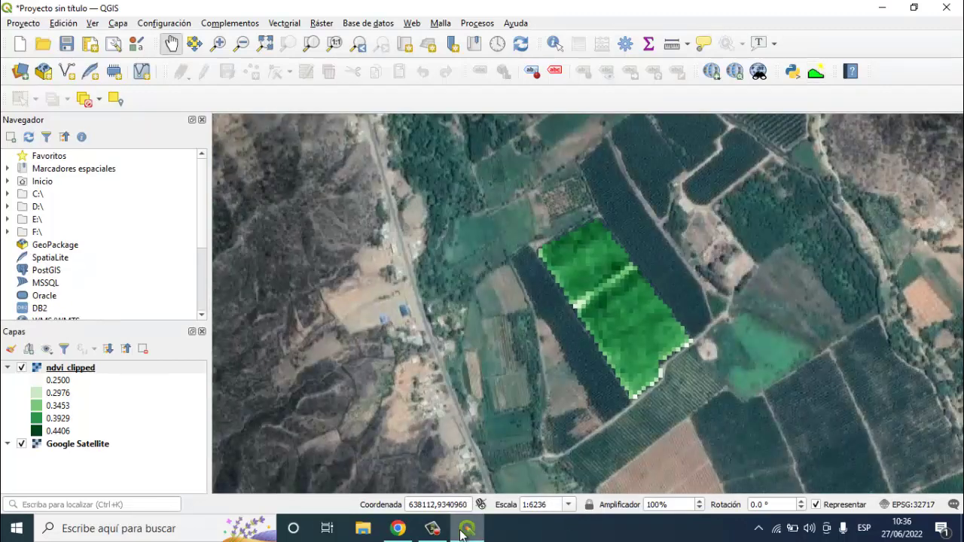